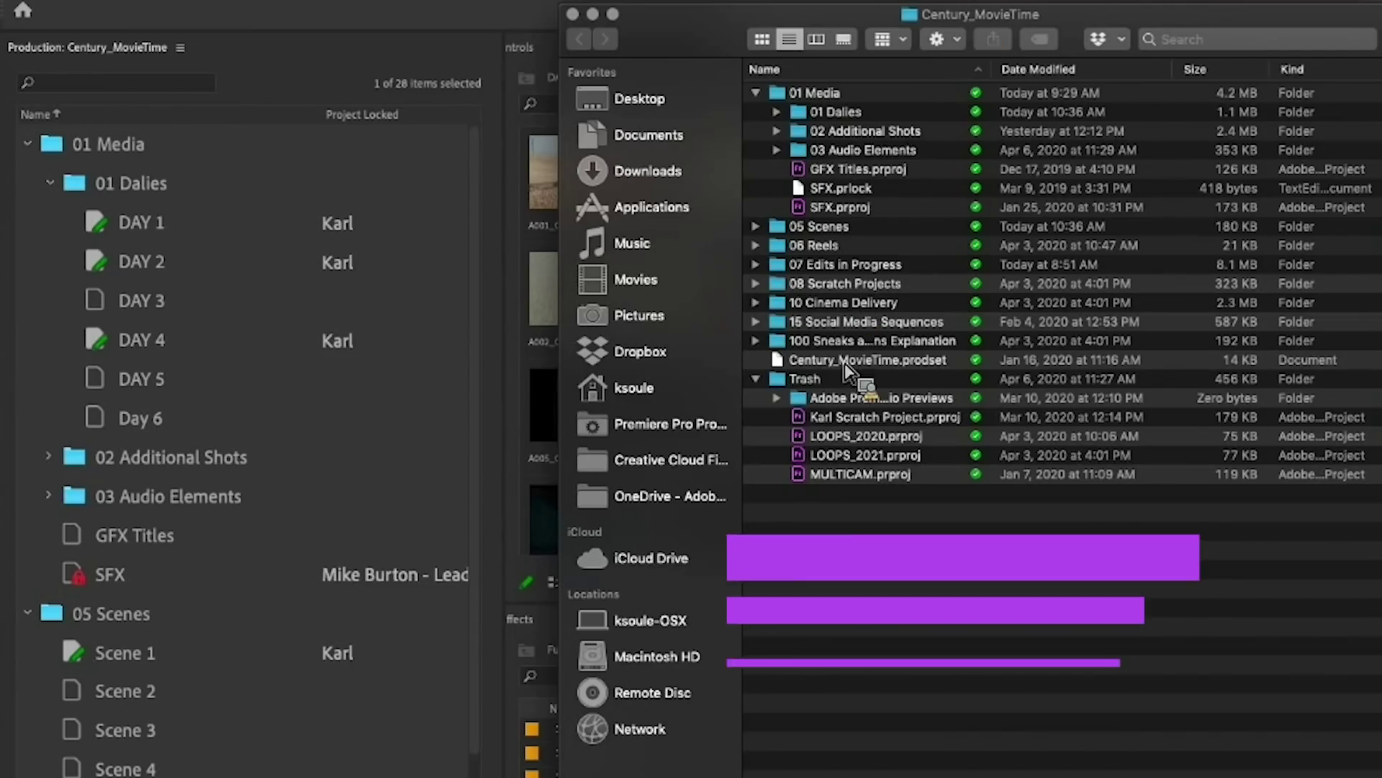
Rename the Day 6 project to Day 7 and check Day 7.prproj in Finder's 01 Dalies folder
{"action": "left_click_drag", "start_coordinate": [835, 508], "coordinate": [828, 457]}
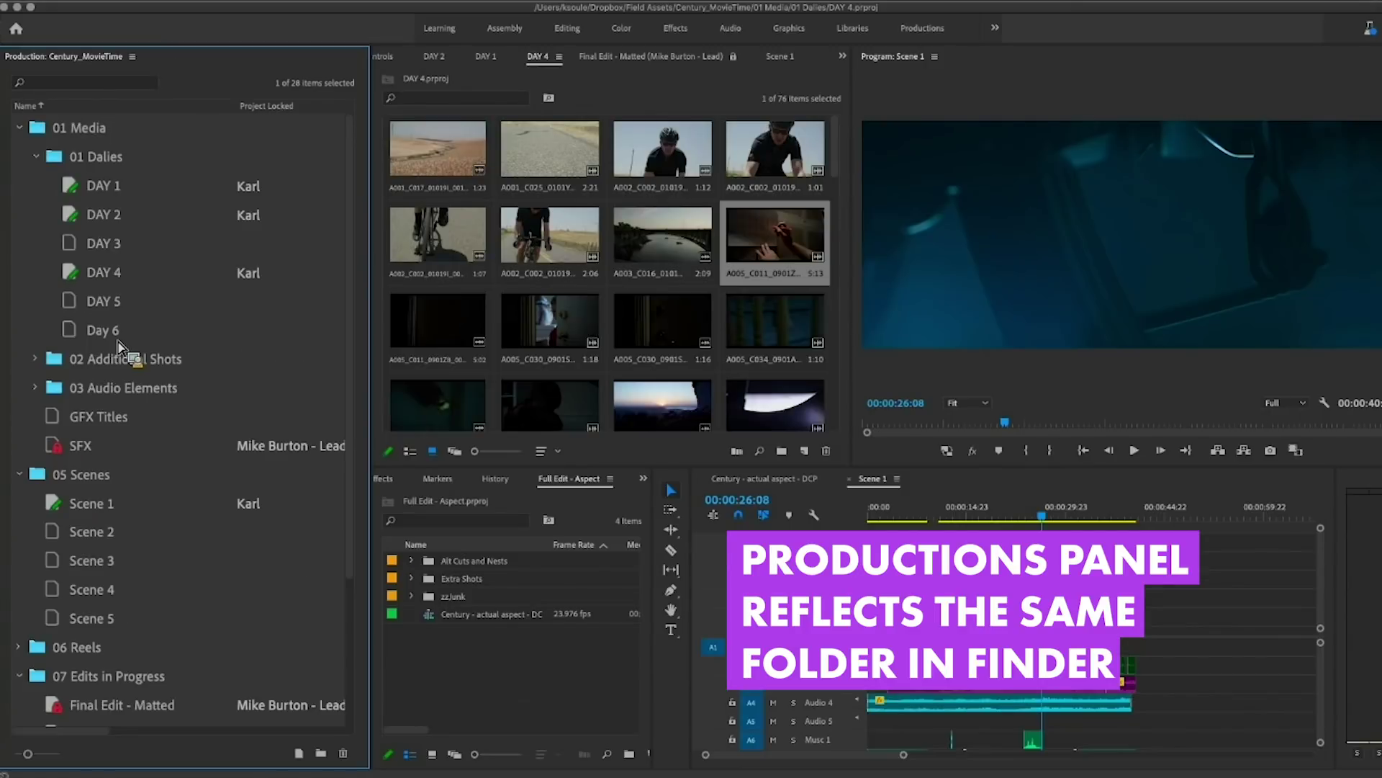
{"action": "right_click", "coordinate": [114, 335]}
{"action": "left_click", "coordinate": [144, 458]}
{"action": "key", "text": "Right"}
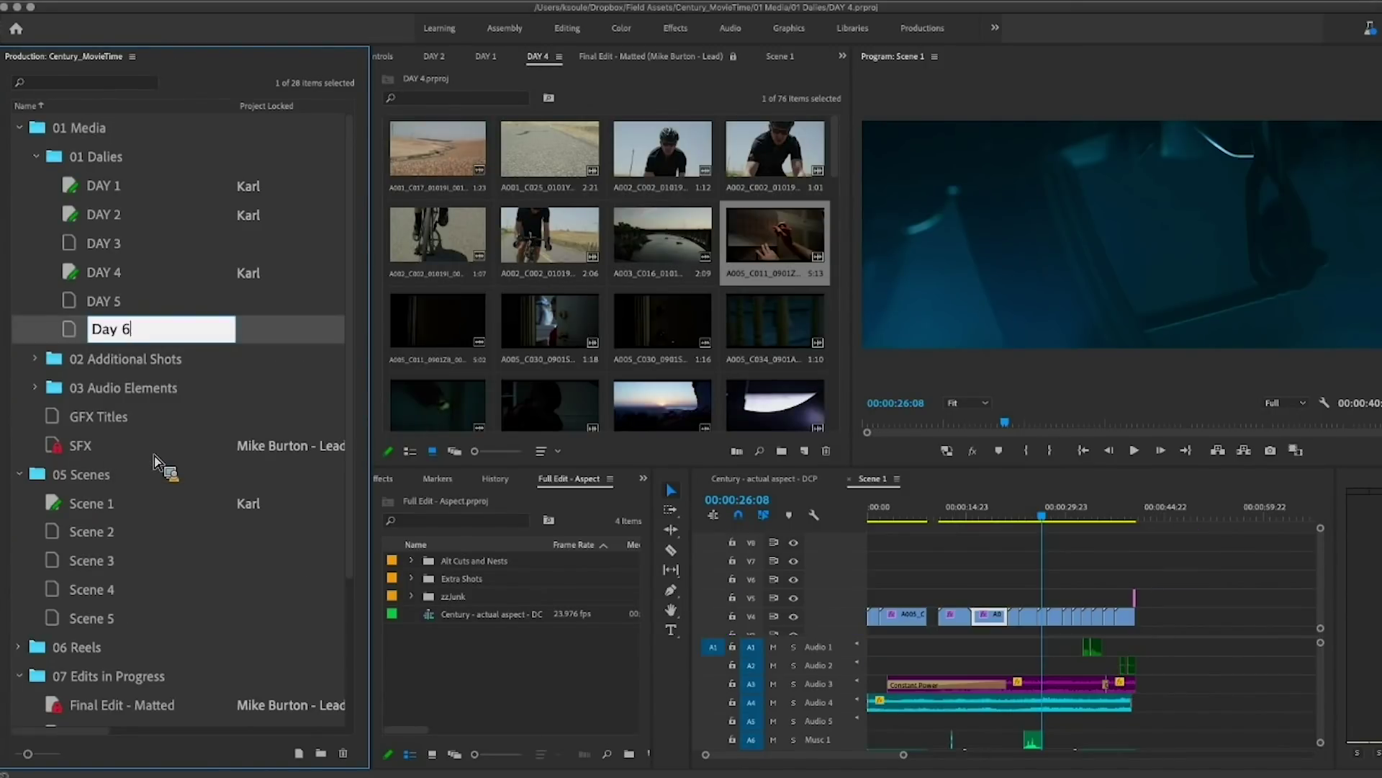
{"action": "key", "text": "BackSpace"}
{"action": "type", "text": "7"}
{"action": "key", "text": "Return"}
{"action": "key", "text": "super+Tab"}
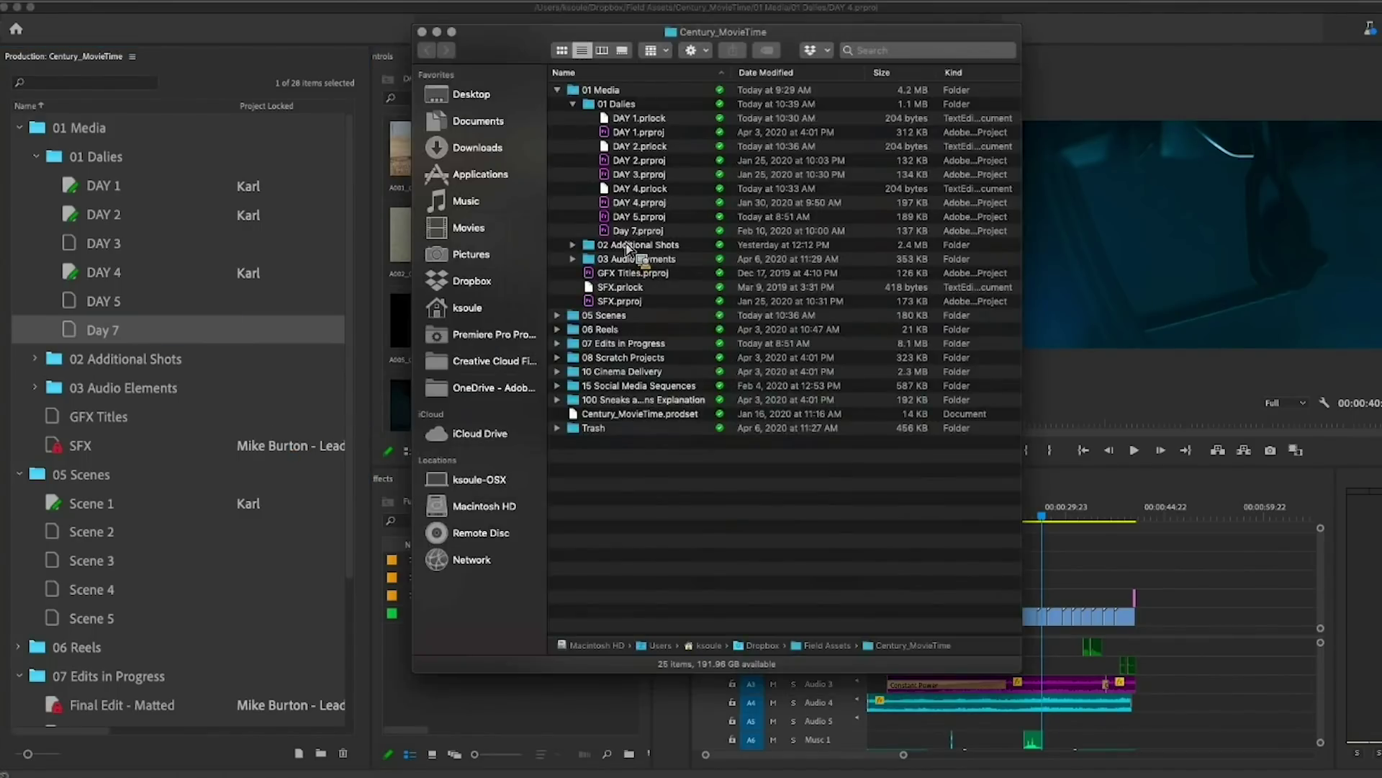
{"action": "left_click", "coordinate": [627, 232]}
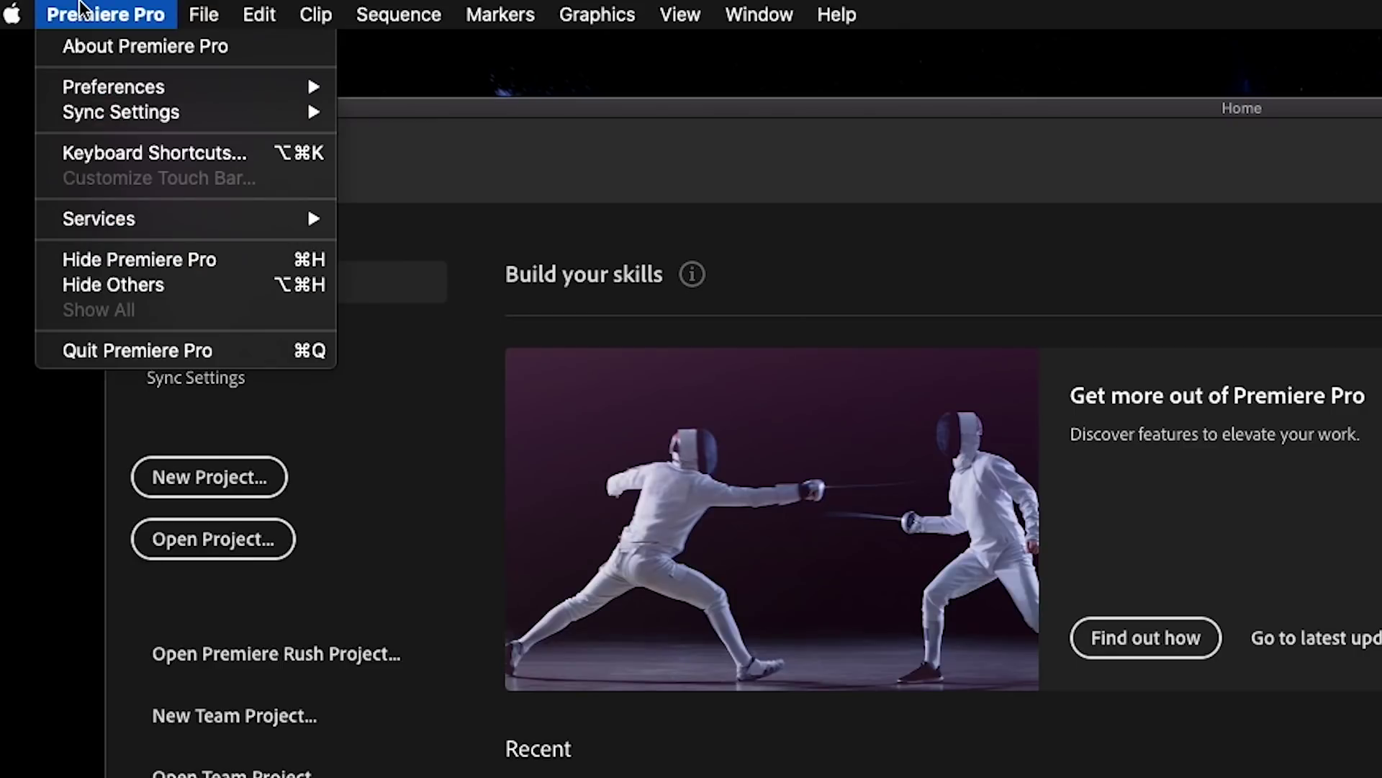
In Media preferences, uncheck Write clip markers to XMP and Enable clip and XMP metadata linking
{"action": "mouse_move", "coordinate": [231, 87]}
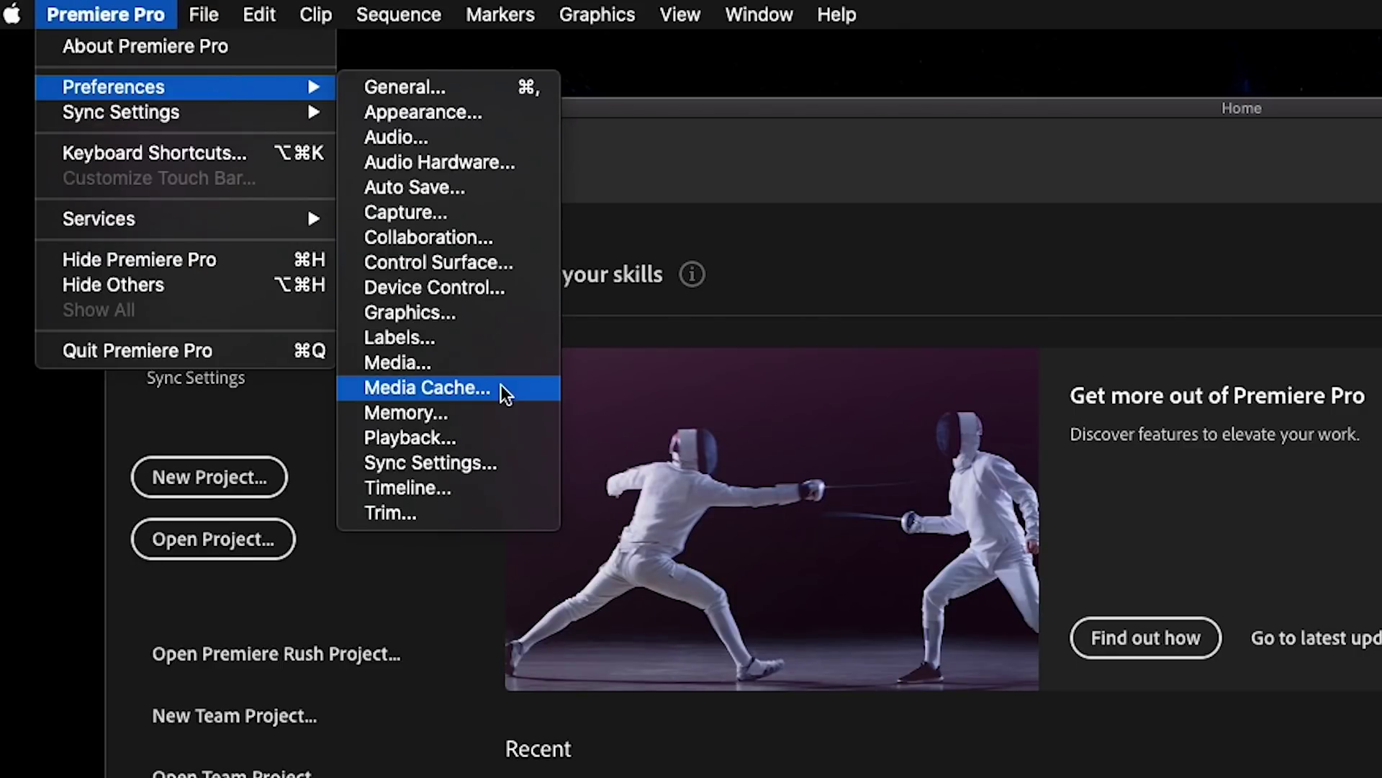
{"action": "left_click", "coordinate": [527, 363]}
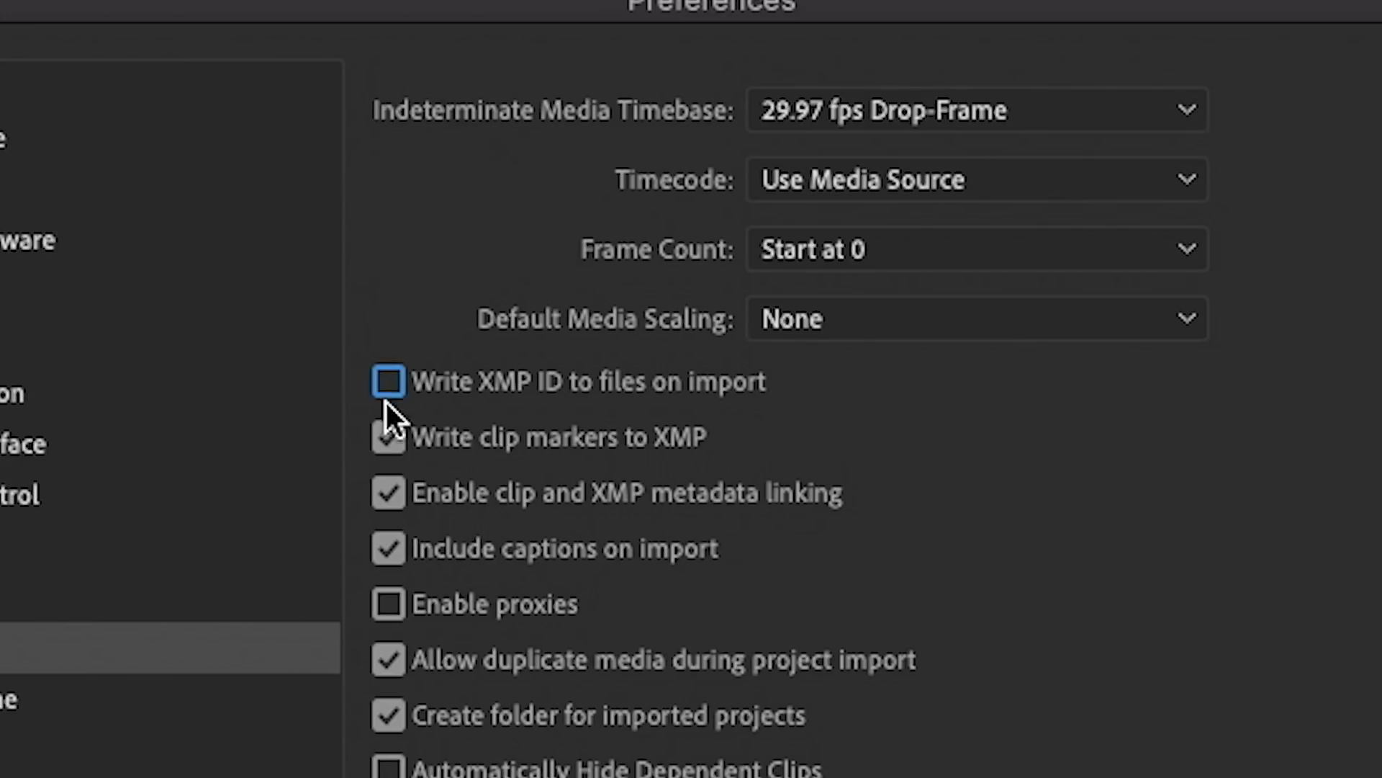
{"action": "left_click", "coordinate": [388, 437]}
{"action": "left_click", "coordinate": [388, 493]}
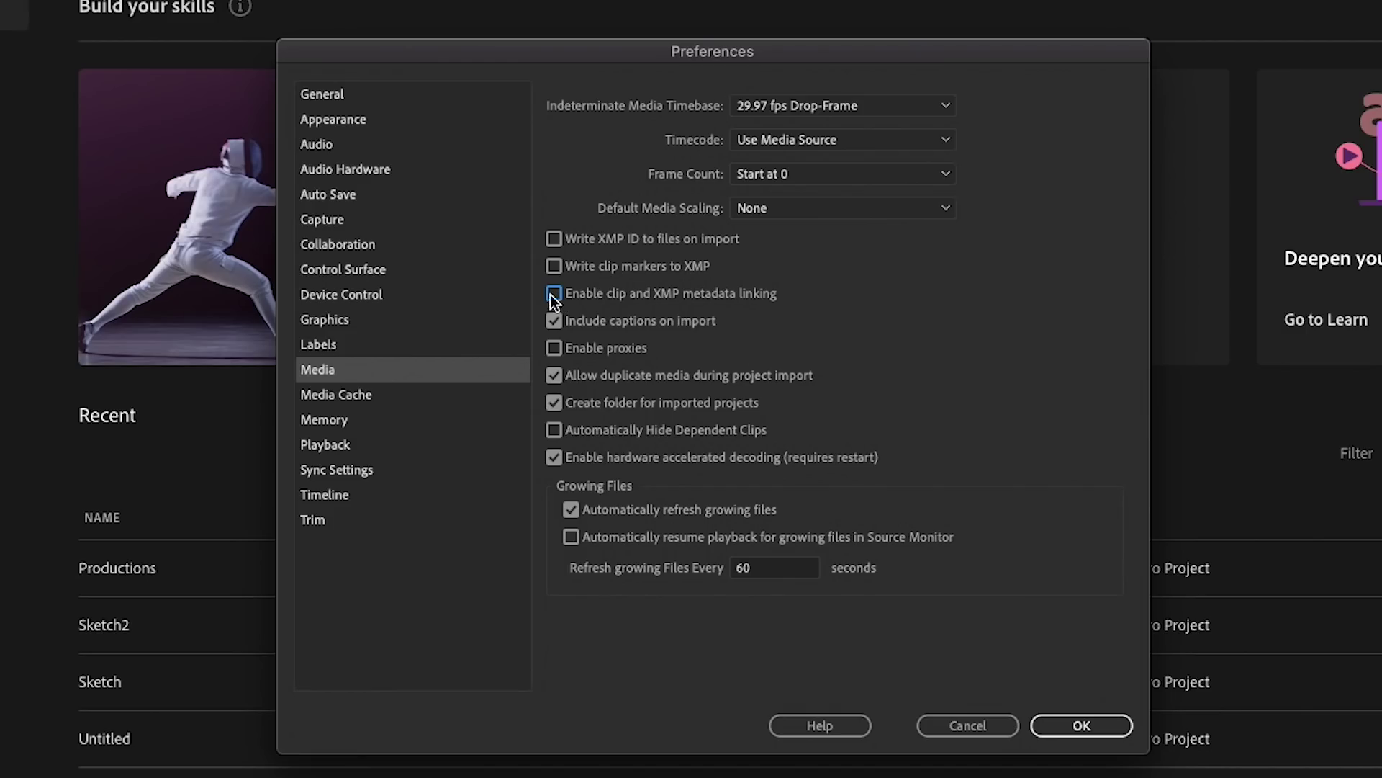
Keep project locking on in Collaboration with a shorter user name, and apply the preferences
{"action": "left_click", "coordinate": [374, 244]}
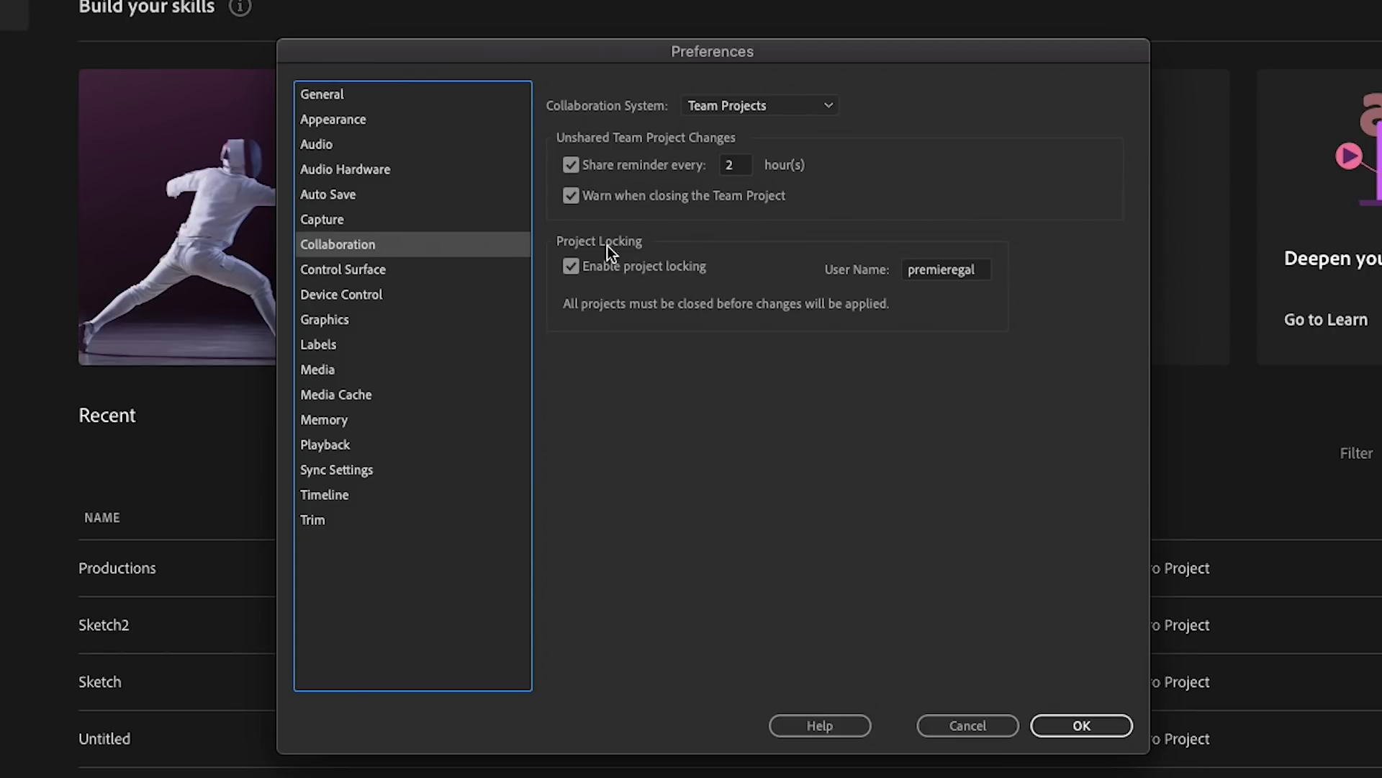
{"action": "left_click", "coordinate": [572, 267]}
{"action": "left_click", "coordinate": [572, 267]}
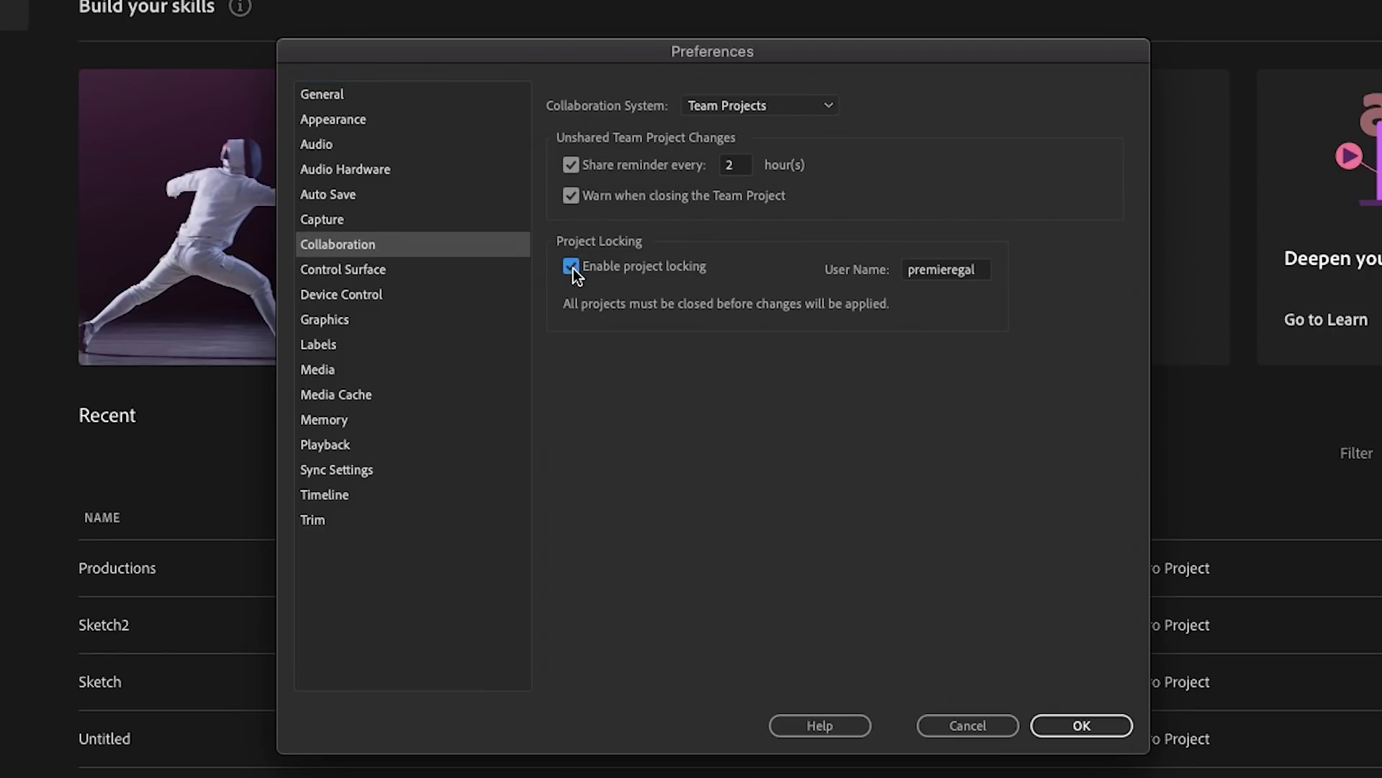
{"action": "double_click", "coordinate": [959, 272]}
{"action": "type", "text": "gal"}
{"action": "left_click", "coordinate": [934, 531]}
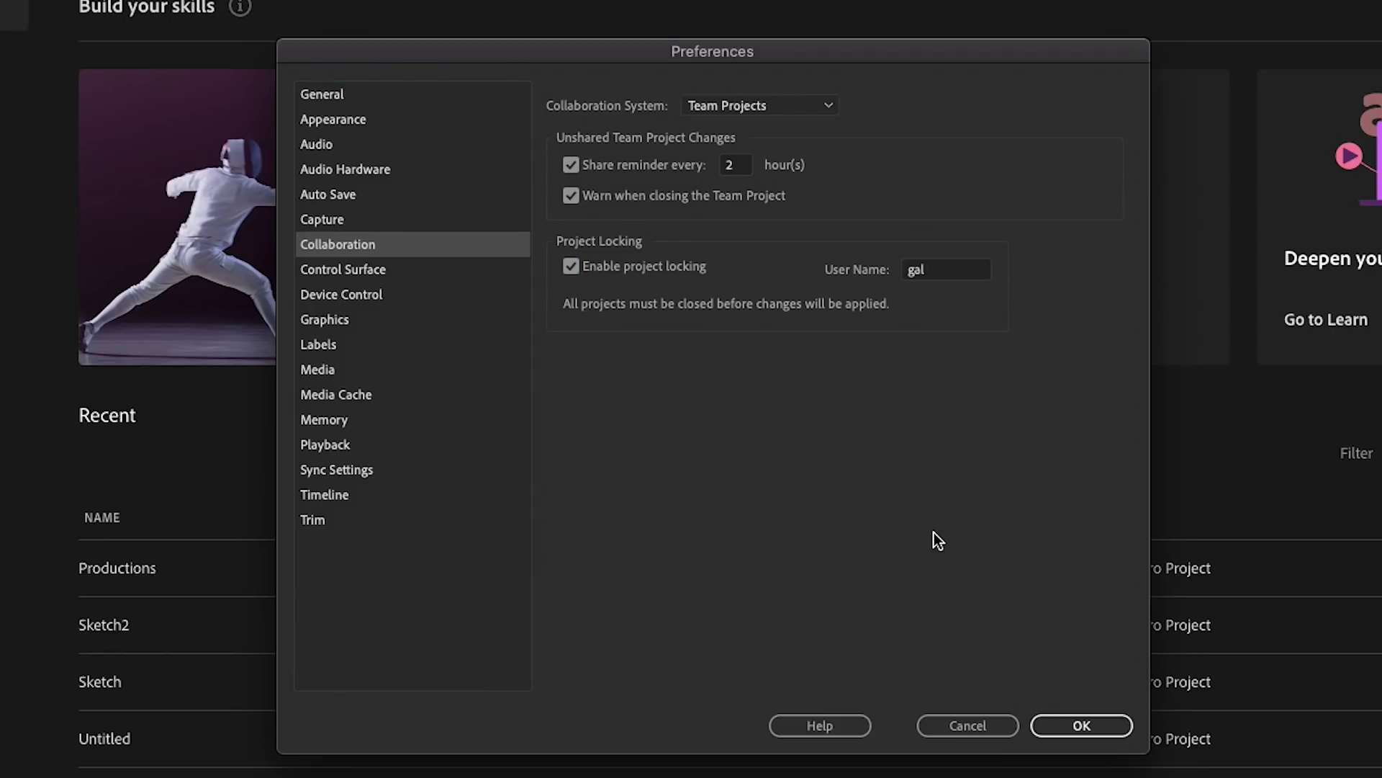
{"action": "left_click", "coordinate": [1098, 726]}
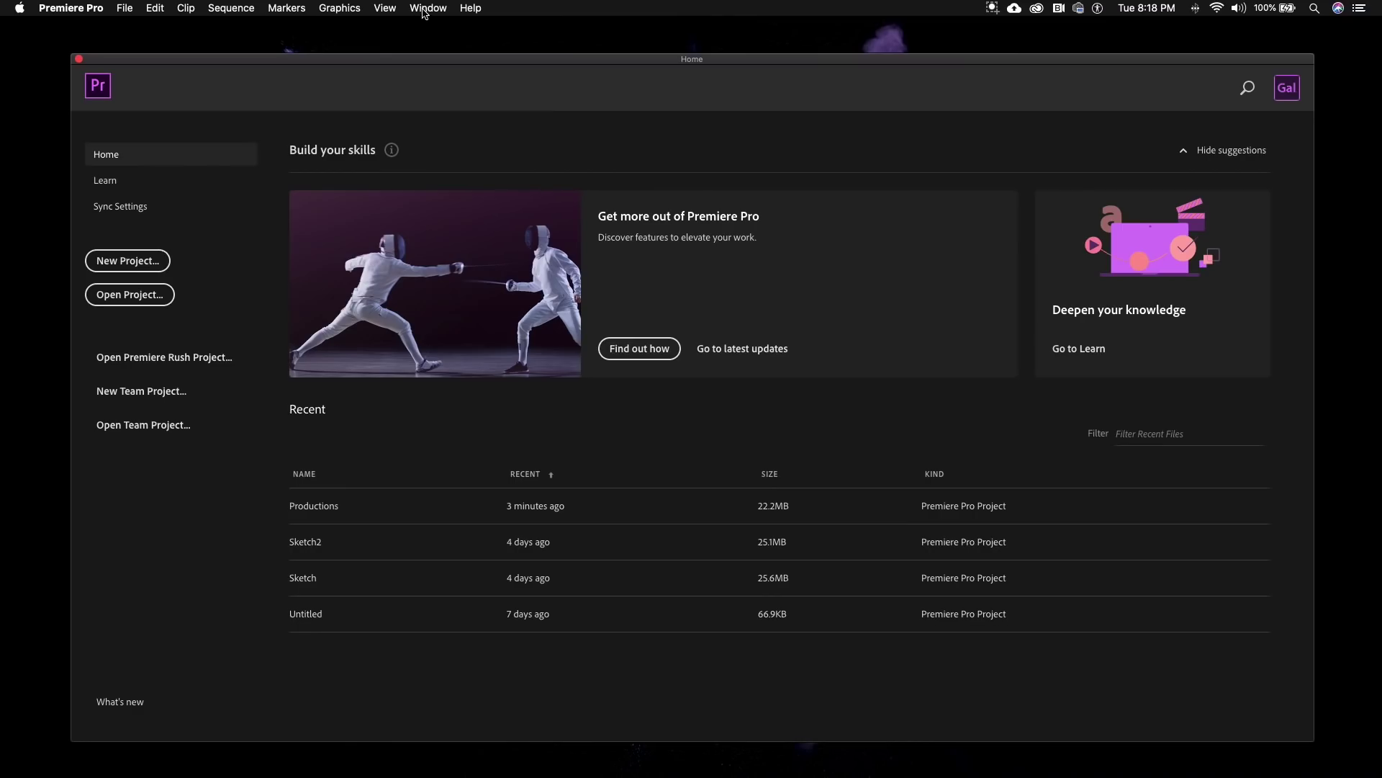
Uncheck Window > Workspaces > Import Workspace from Projects
{"action": "left_click", "coordinate": [429, 8]}
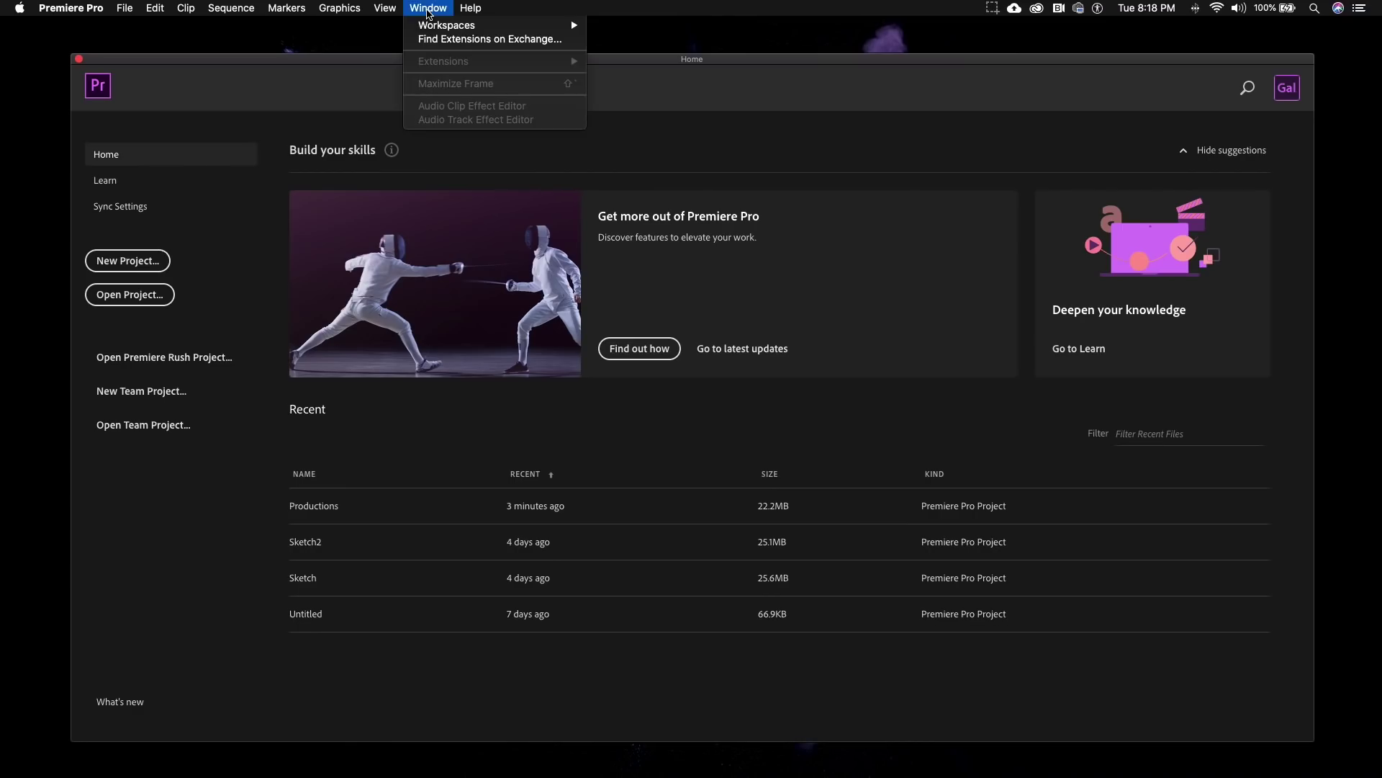
{"action": "mouse_move", "coordinate": [461, 25]}
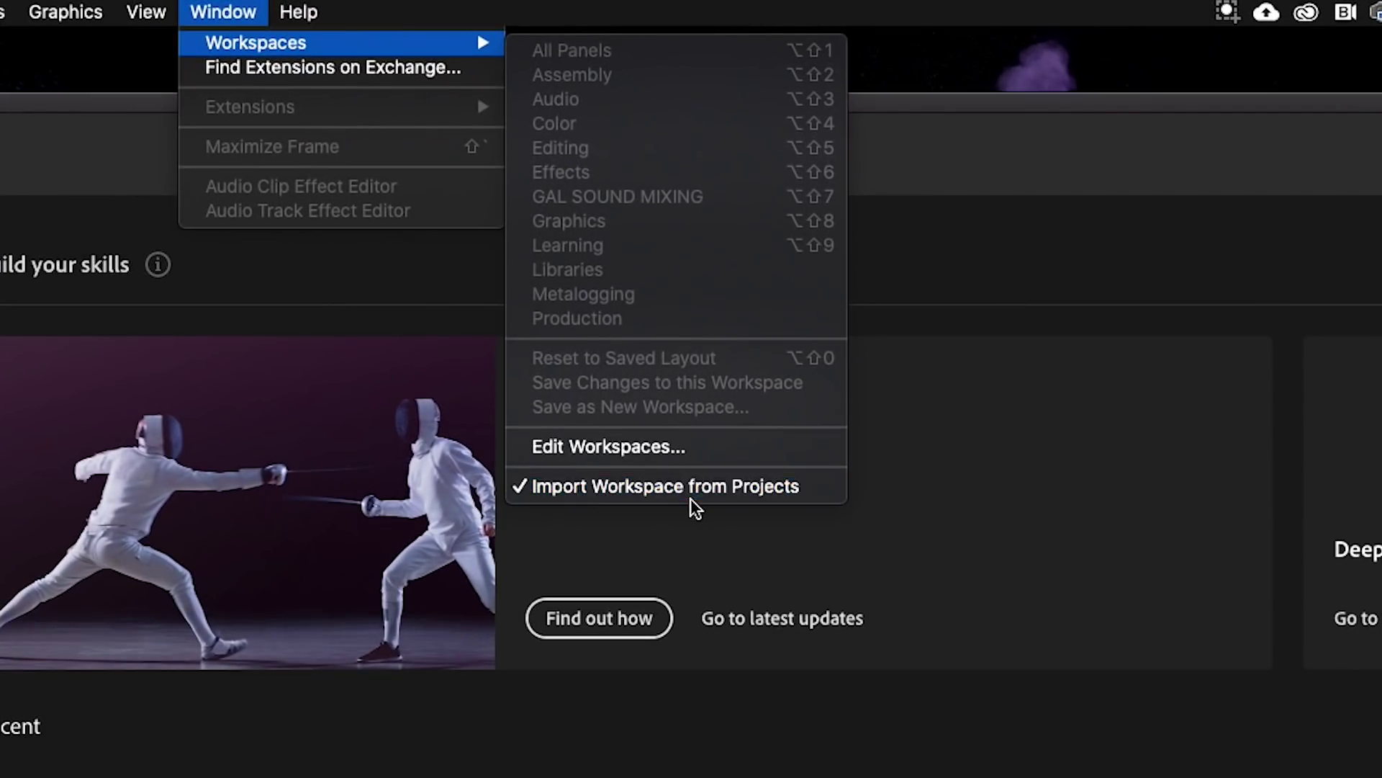
{"action": "left_click", "coordinate": [827, 490]}
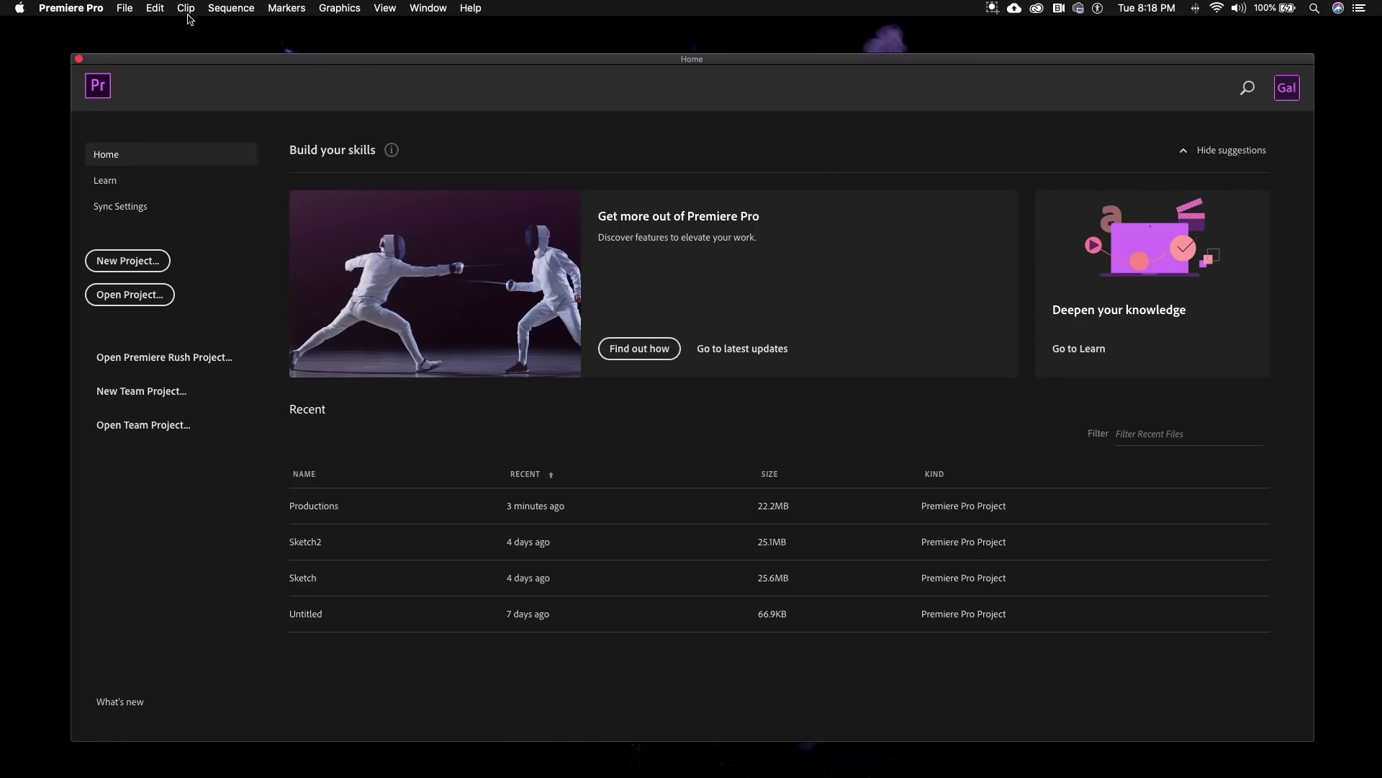
Review the Media Cache preferences and close them with OK
{"action": "left_click", "coordinate": [79, 6]}
{"action": "mouse_move", "coordinate": [88, 43]}
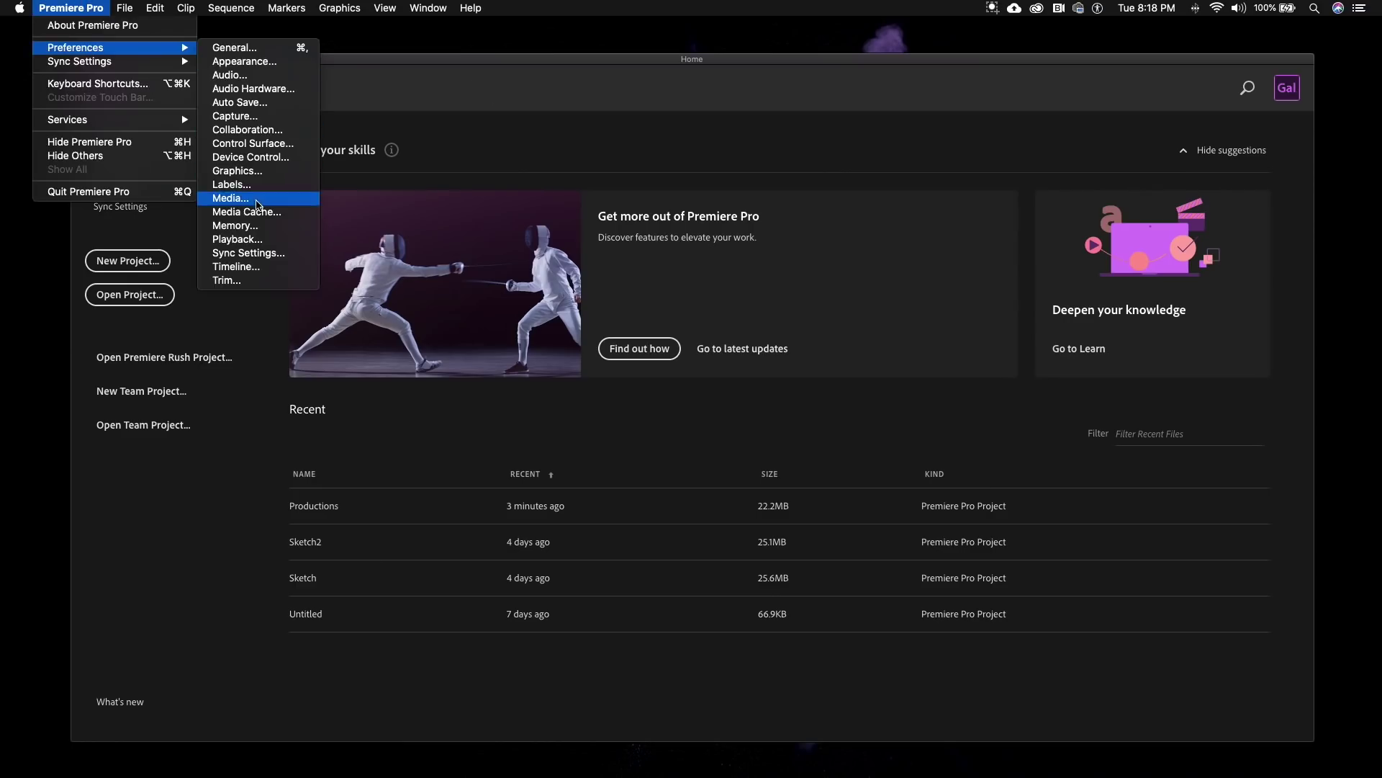
{"action": "left_click", "coordinate": [257, 214]}
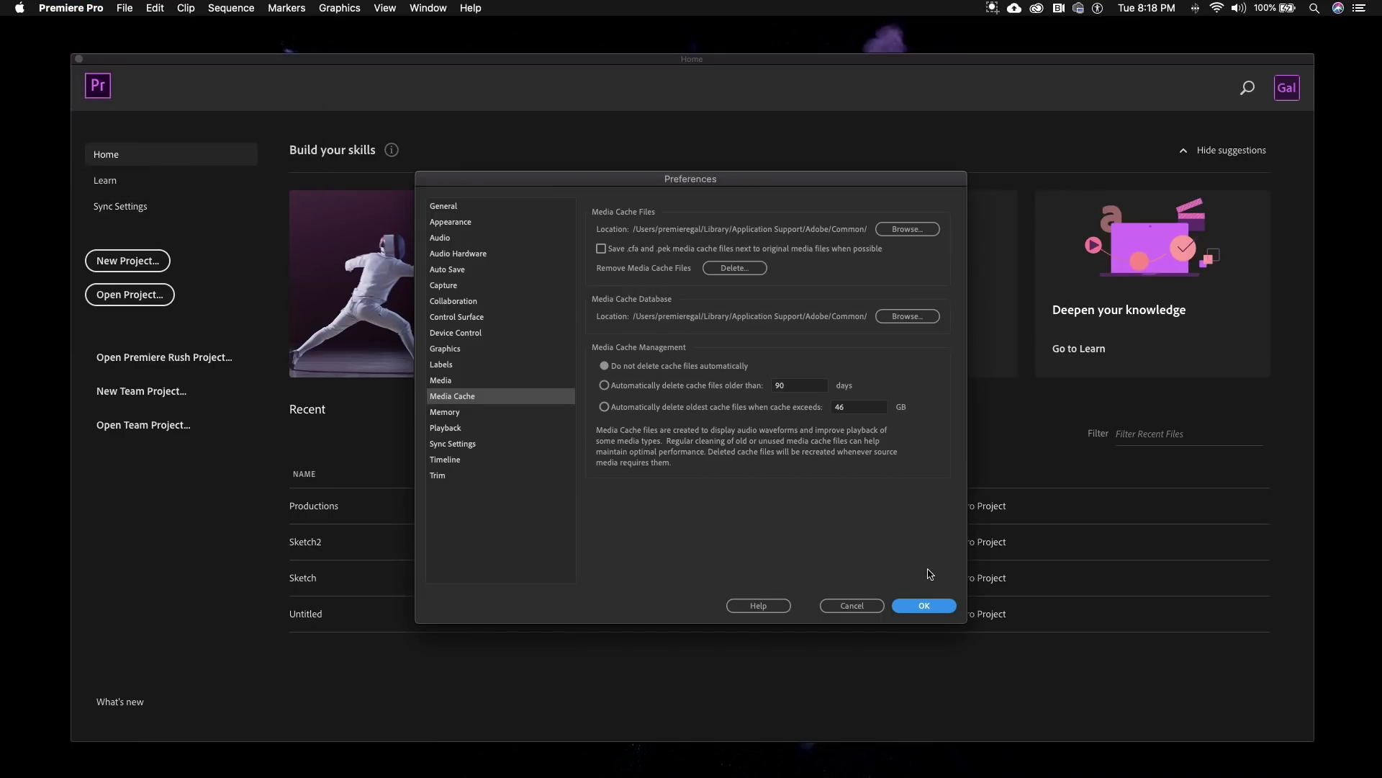
{"action": "left_click", "coordinate": [923, 606]}
{"action": "left_click", "coordinate": [129, 8]}
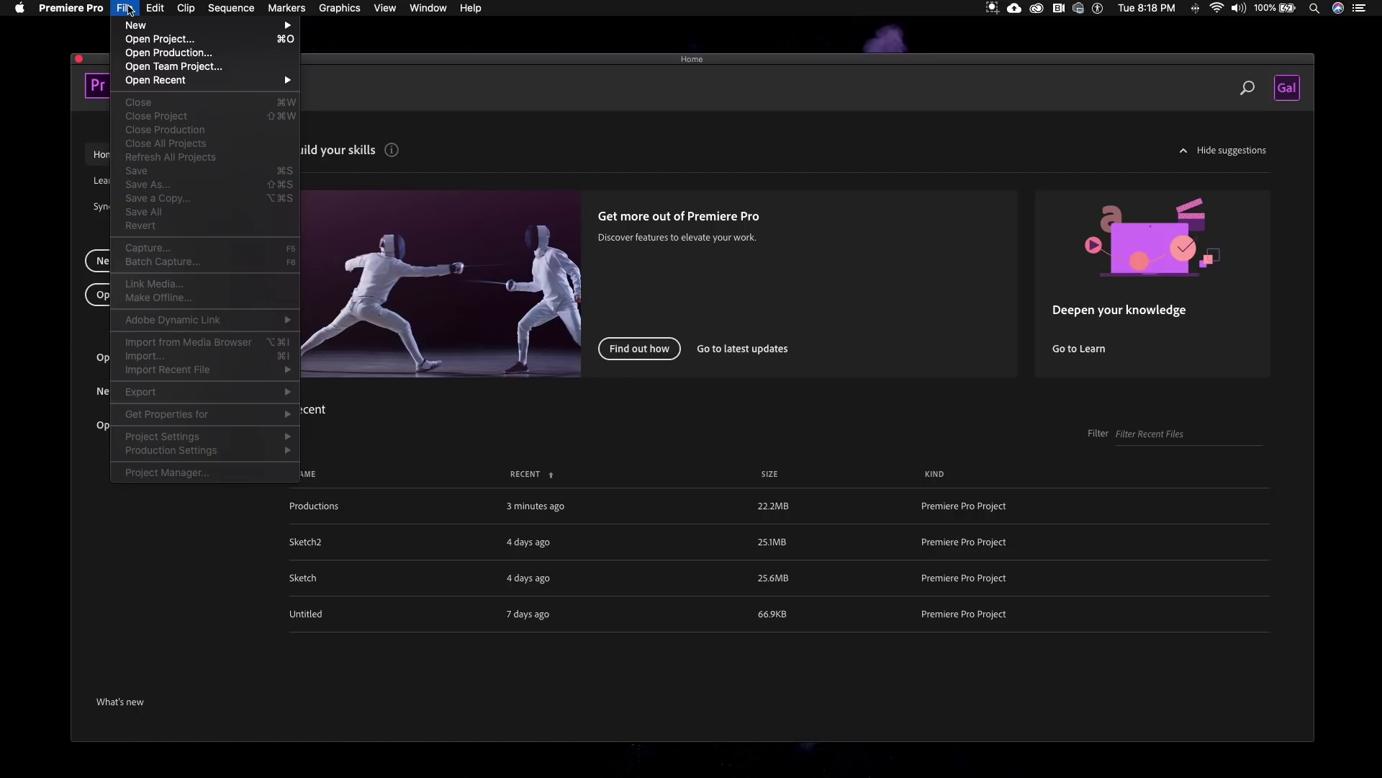
Start a new production named Production 1, located in Google Drive > Premiere Productions
{"action": "mouse_move", "coordinate": [252, 25]}
{"action": "left_click", "coordinate": [346, 39]}
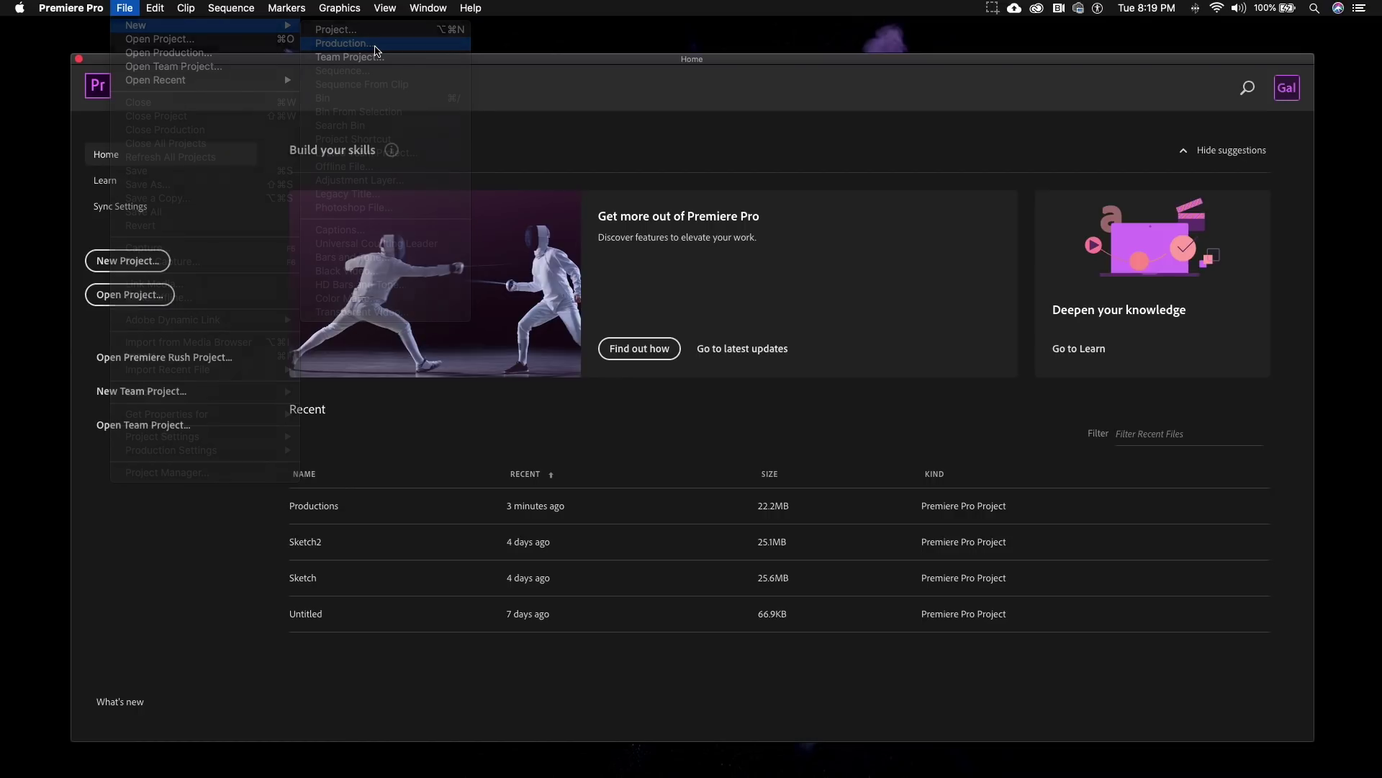
{"action": "type", "text": "Production 1"}
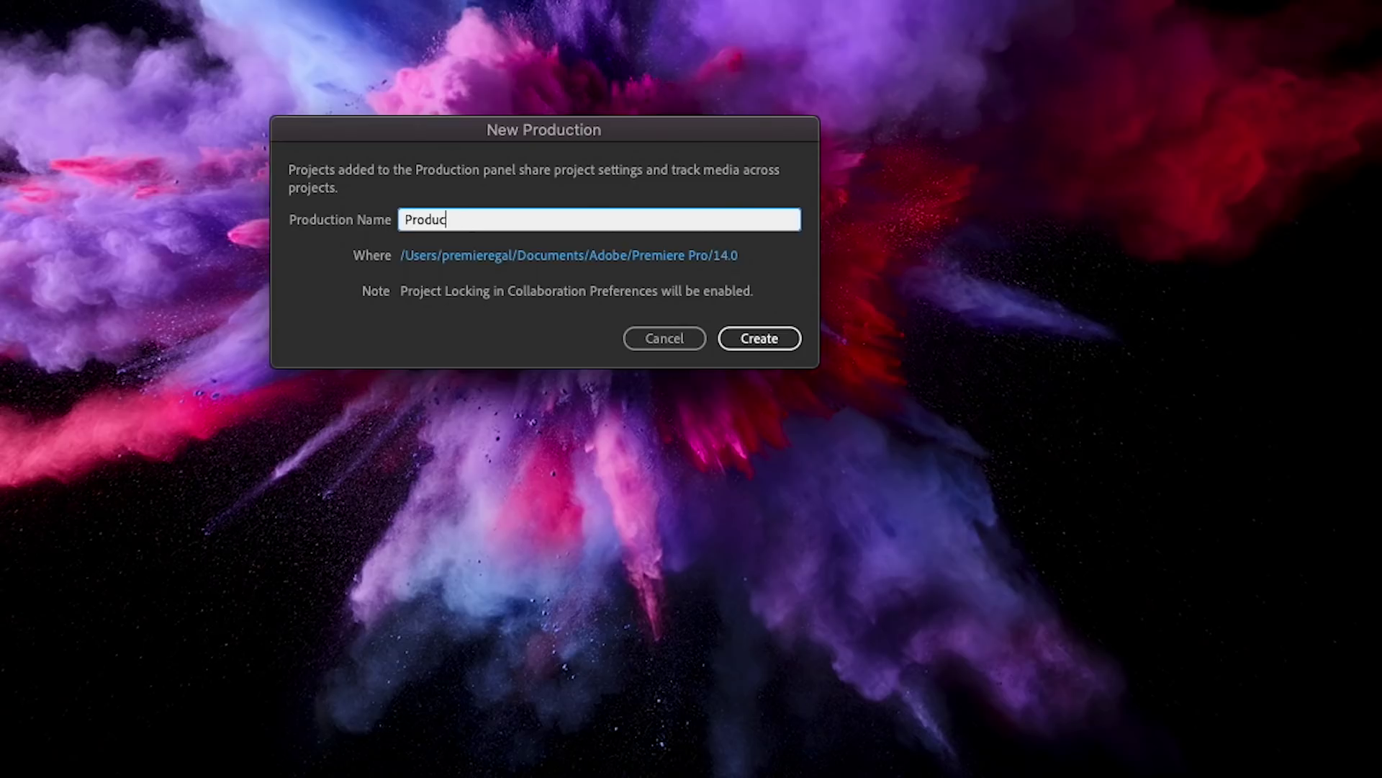
{"action": "left_click", "coordinate": [697, 260]}
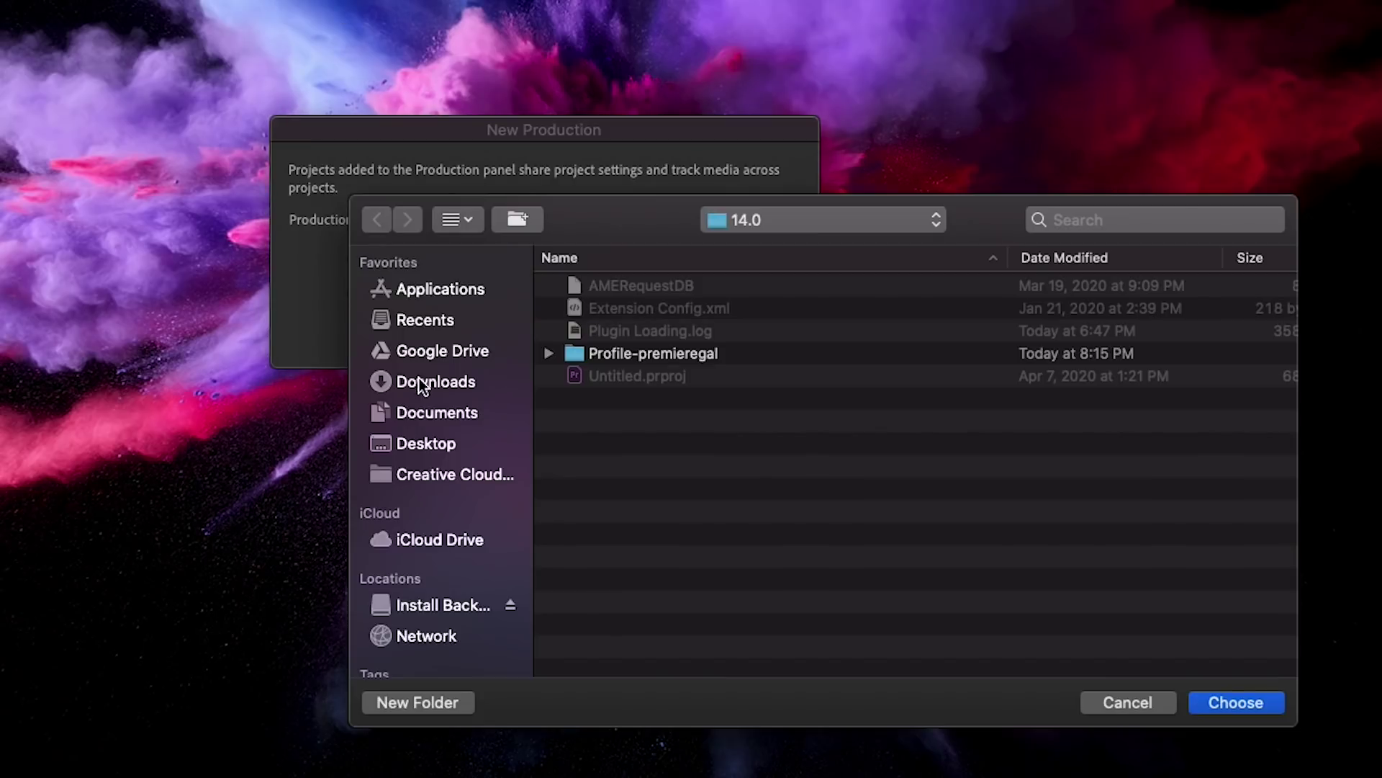
{"action": "left_click", "coordinate": [432, 351]}
{"action": "double_click", "coordinate": [601, 283]}
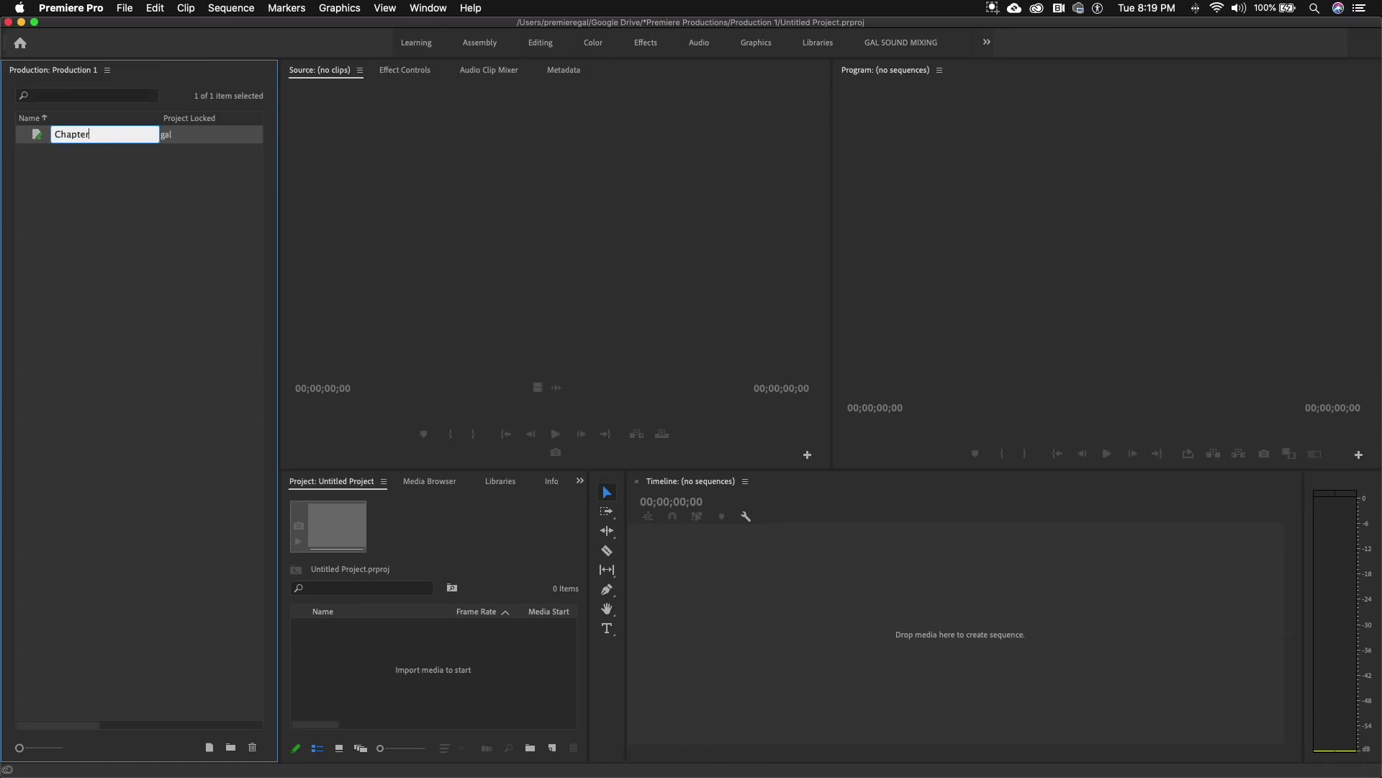
Name the first project Chapter 1, create a 01 Chapters folder, and move Chapter 1 into it
{"action": "key", "text": "Return"}
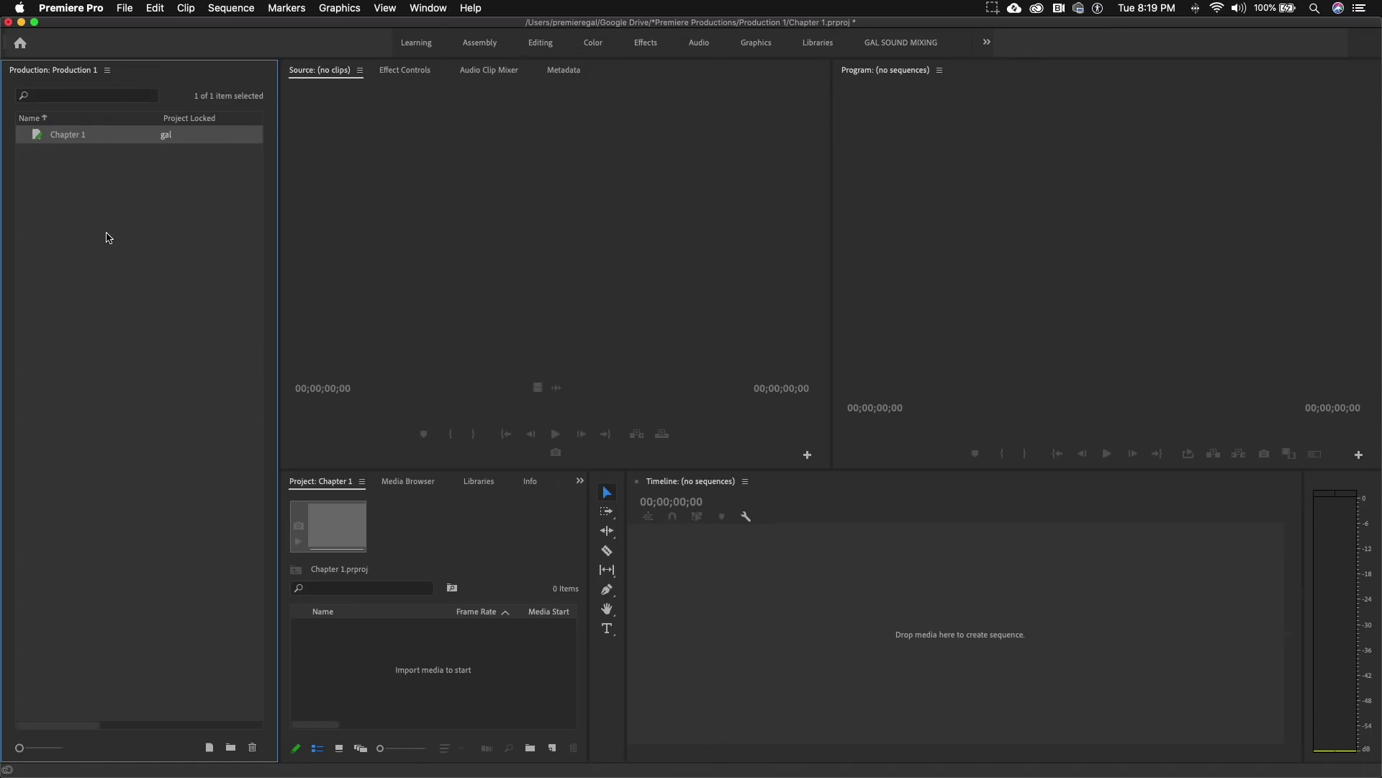
{"action": "left_click", "coordinate": [231, 749]}
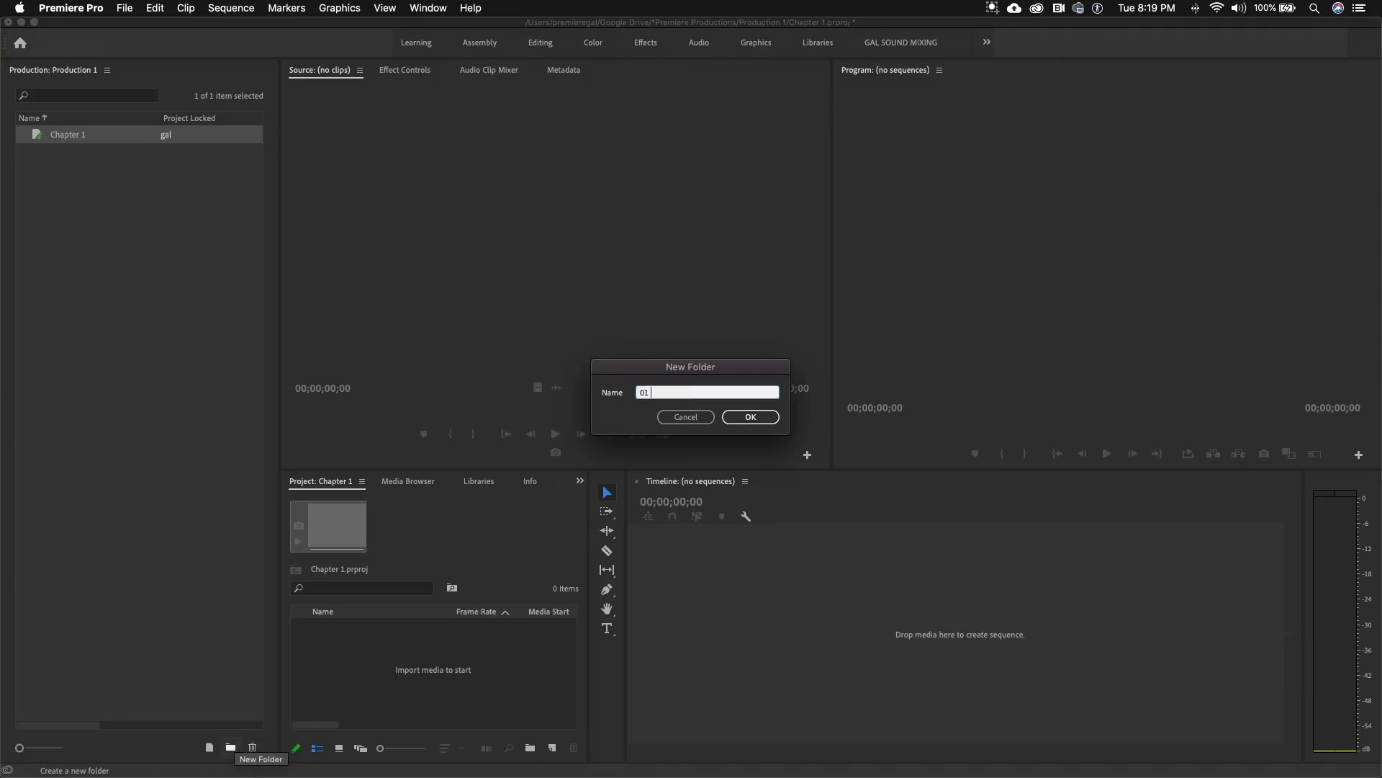
{"action": "type", "text": "01 Chapters"}
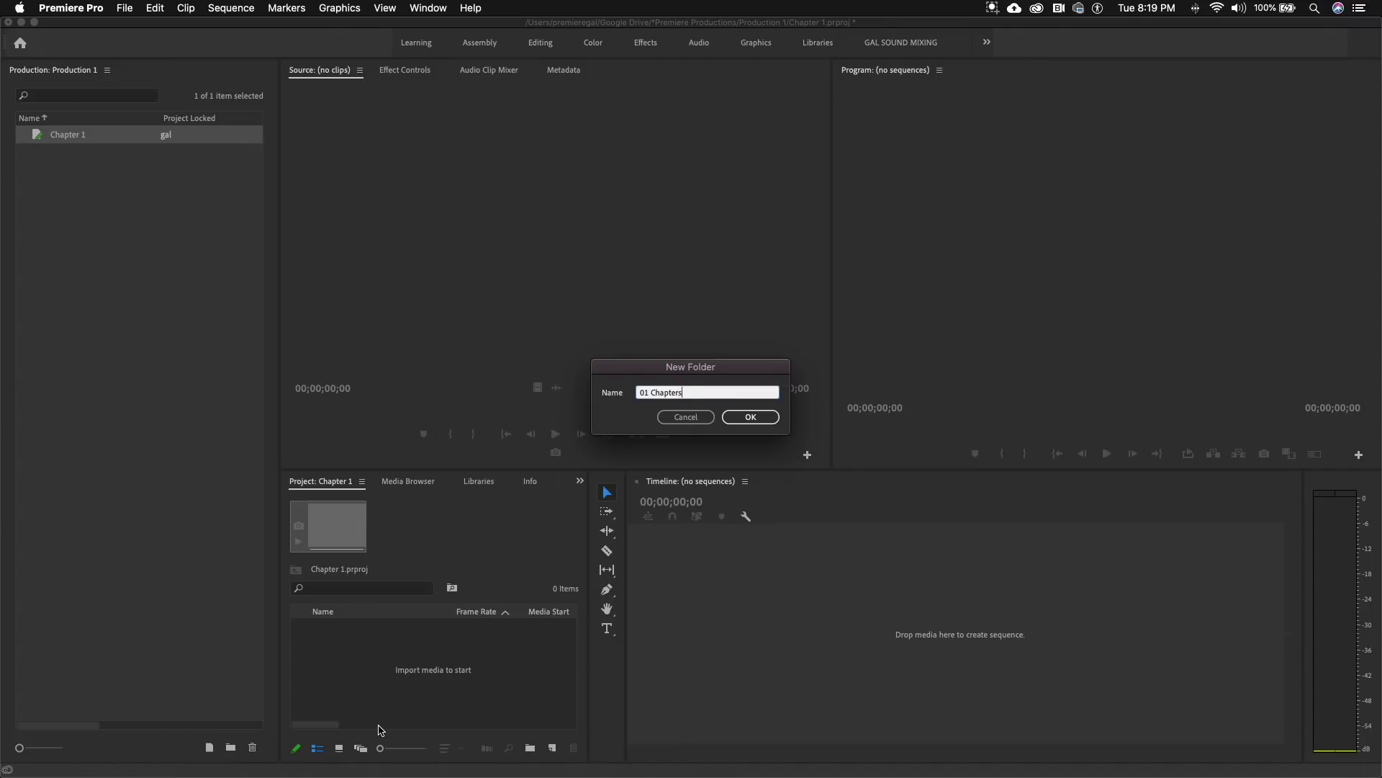
{"action": "left_click", "coordinate": [741, 417]}
{"action": "left_click_drag", "start_coordinate": [47, 158], "coordinate": [67, 137]}
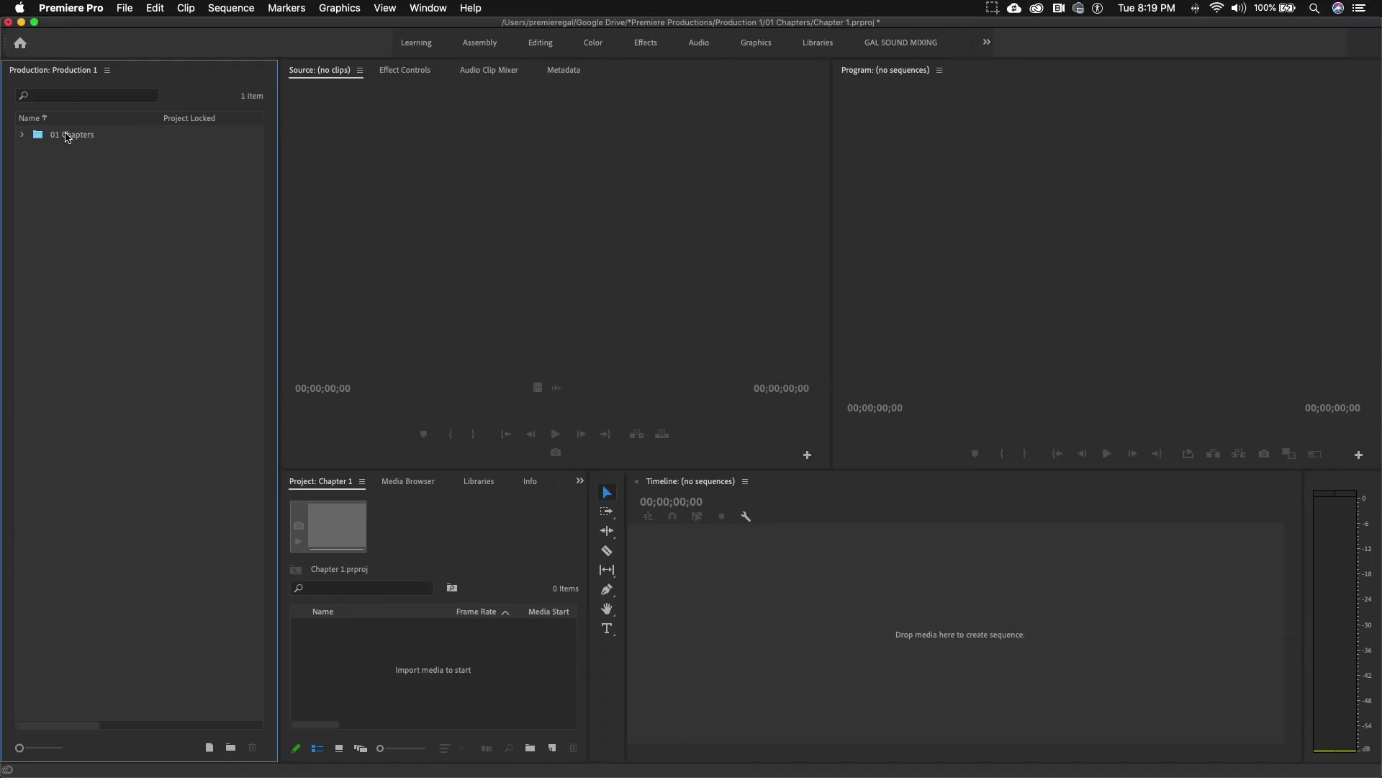
Add Chapter 2 and Chapter 3 projects inside the 01 Chapters folder
{"action": "left_click", "coordinate": [66, 133]}
{"action": "left_click", "coordinate": [210, 751]}
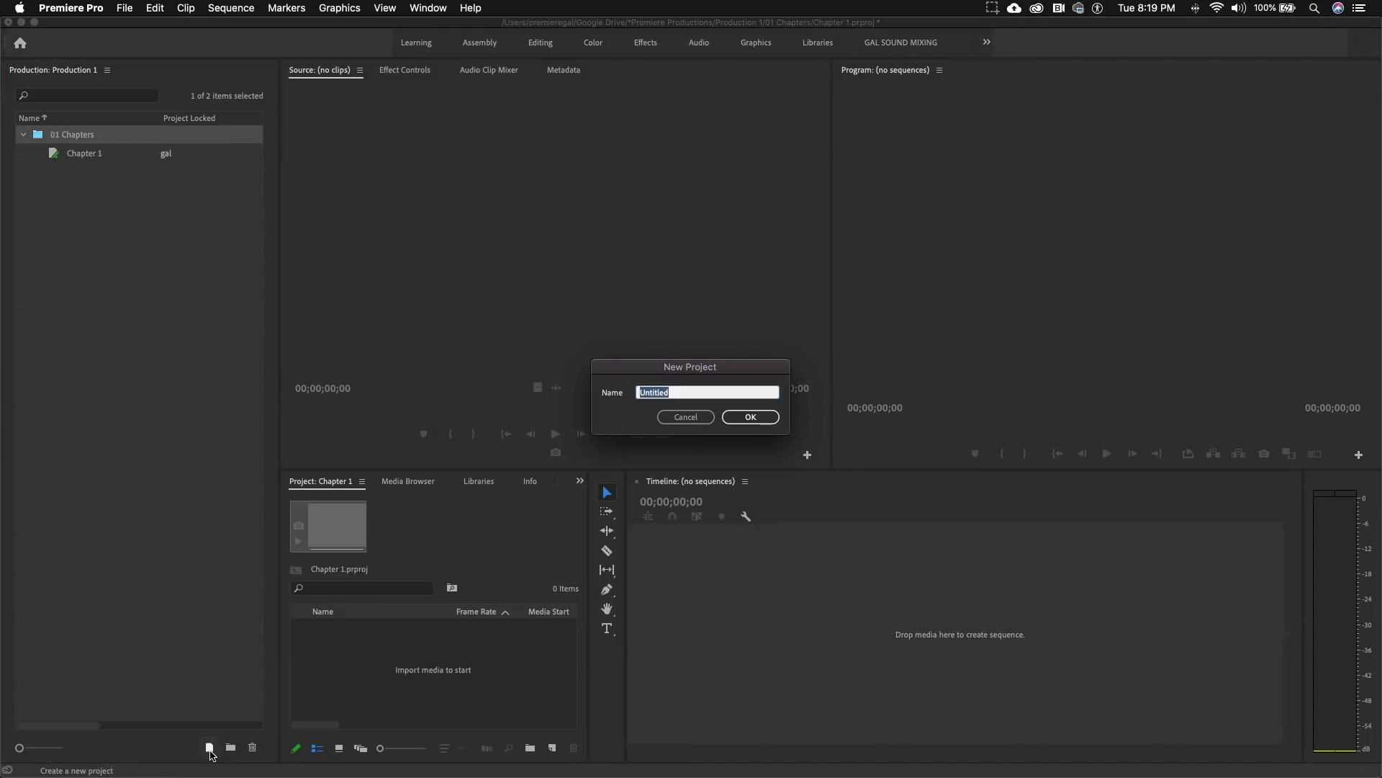
{"action": "type", "text": "Chapter 2"}
{"action": "key", "text": "Return"}
{"action": "left_click", "coordinate": [210, 751]}
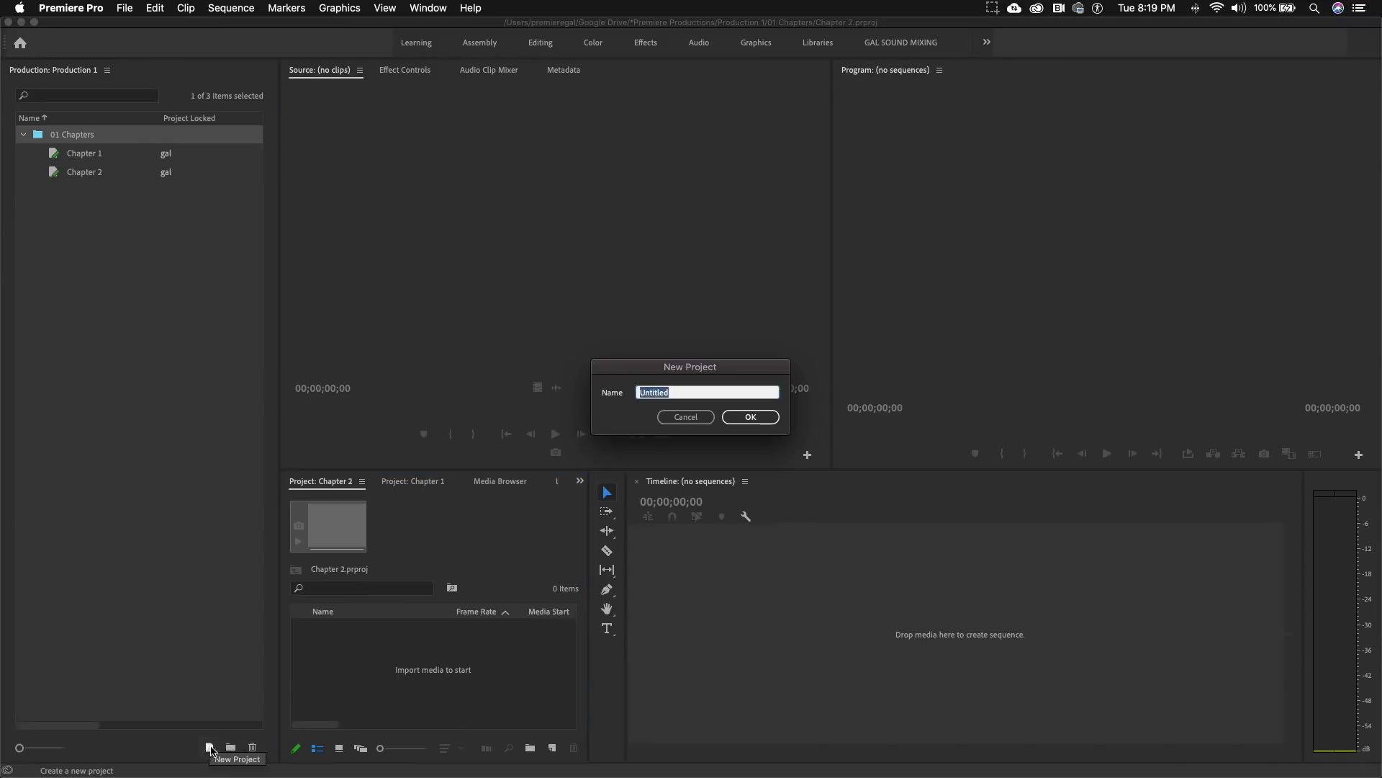
{"action": "type", "text": "Chapter 3"}
{"action": "key", "text": "Return"}
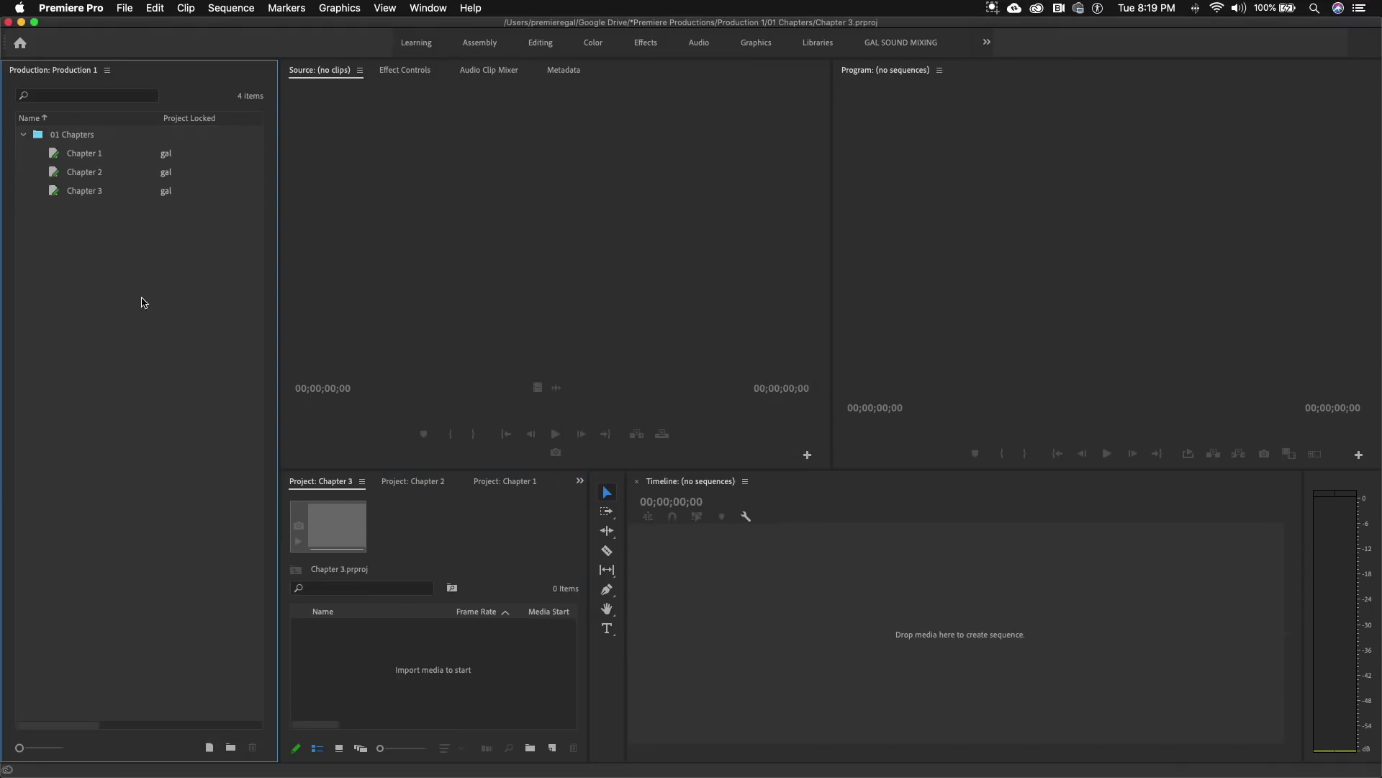
Reveal the Production 1 folder in Finder from the Production panel menu
{"action": "left_click", "coordinate": [108, 71]}
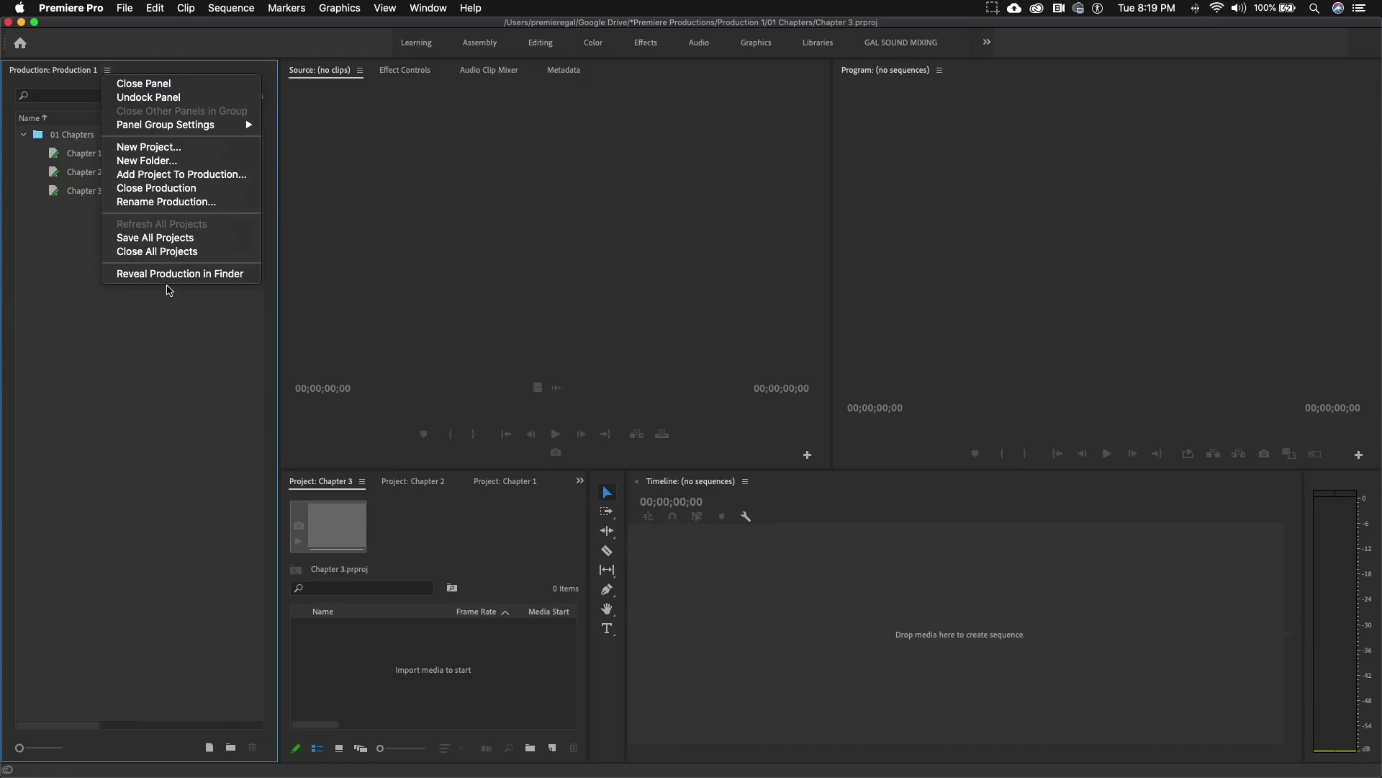
{"action": "left_click", "coordinate": [172, 276]}
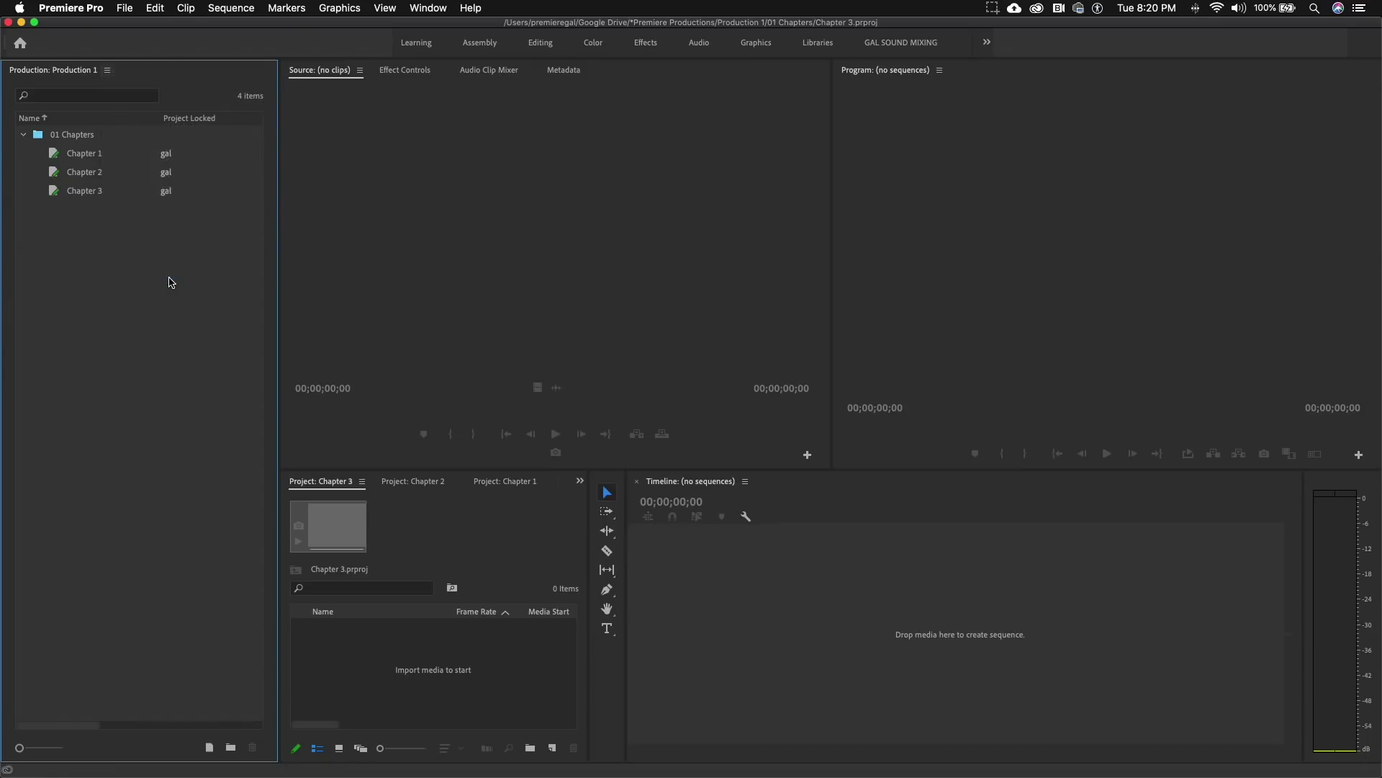
Inspect the Chapter 1–3 .prproj files in 01 Chapters and the Production 1.prodset file
{"action": "scroll", "coordinate": [858, 340], "scroll_direction": "right", "scroll_amount": 2}
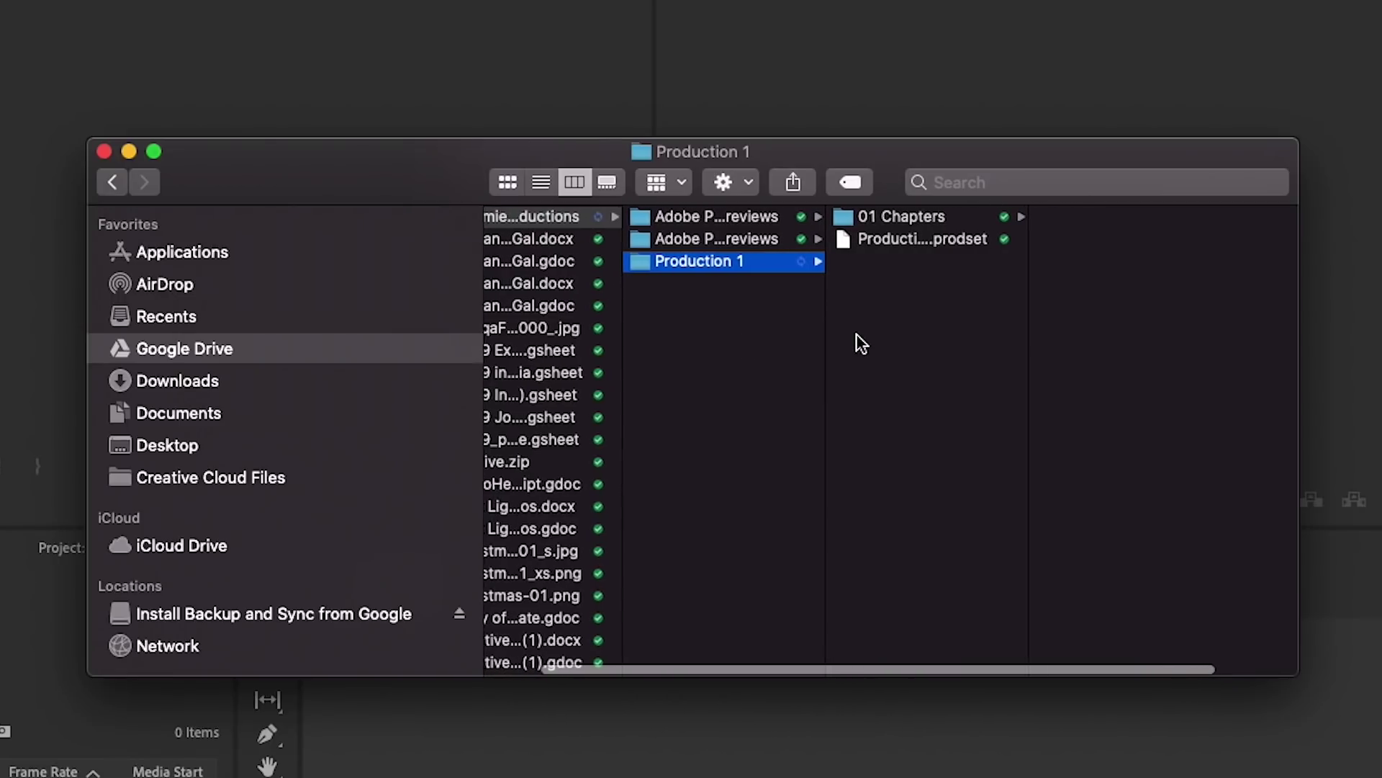
{"action": "left_click", "coordinate": [878, 215]}
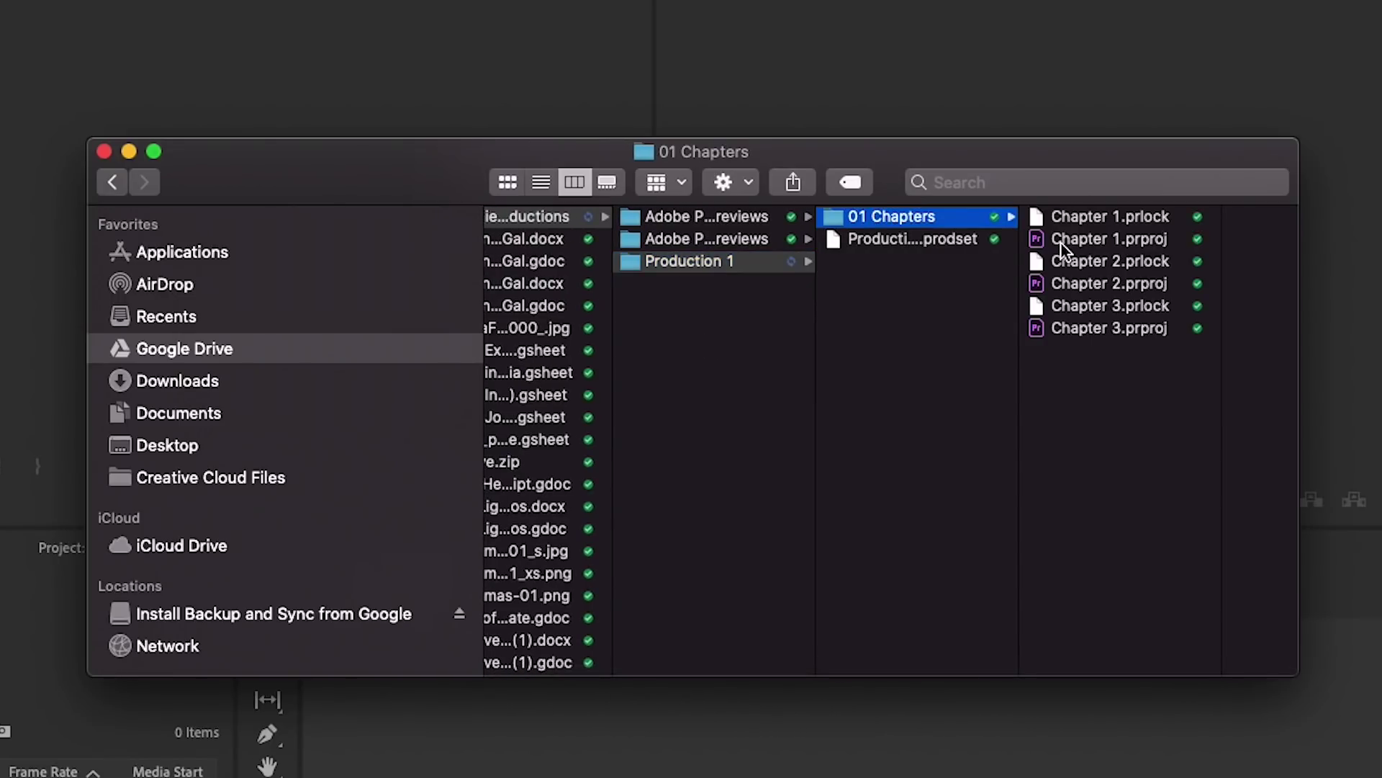
{"action": "left_click", "coordinate": [1062, 244]}
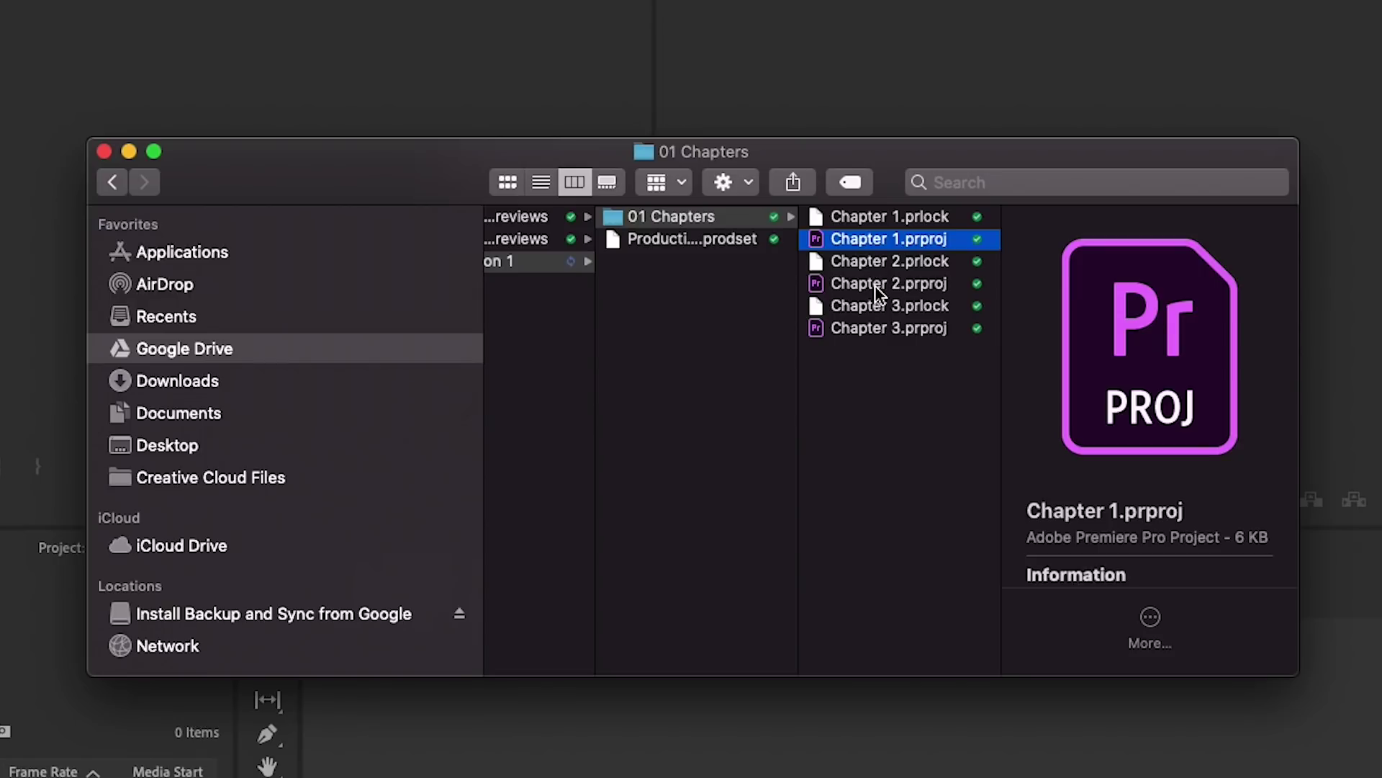
{"action": "left_click", "coordinate": [875, 285]}
{"action": "left_click", "coordinate": [870, 327]}
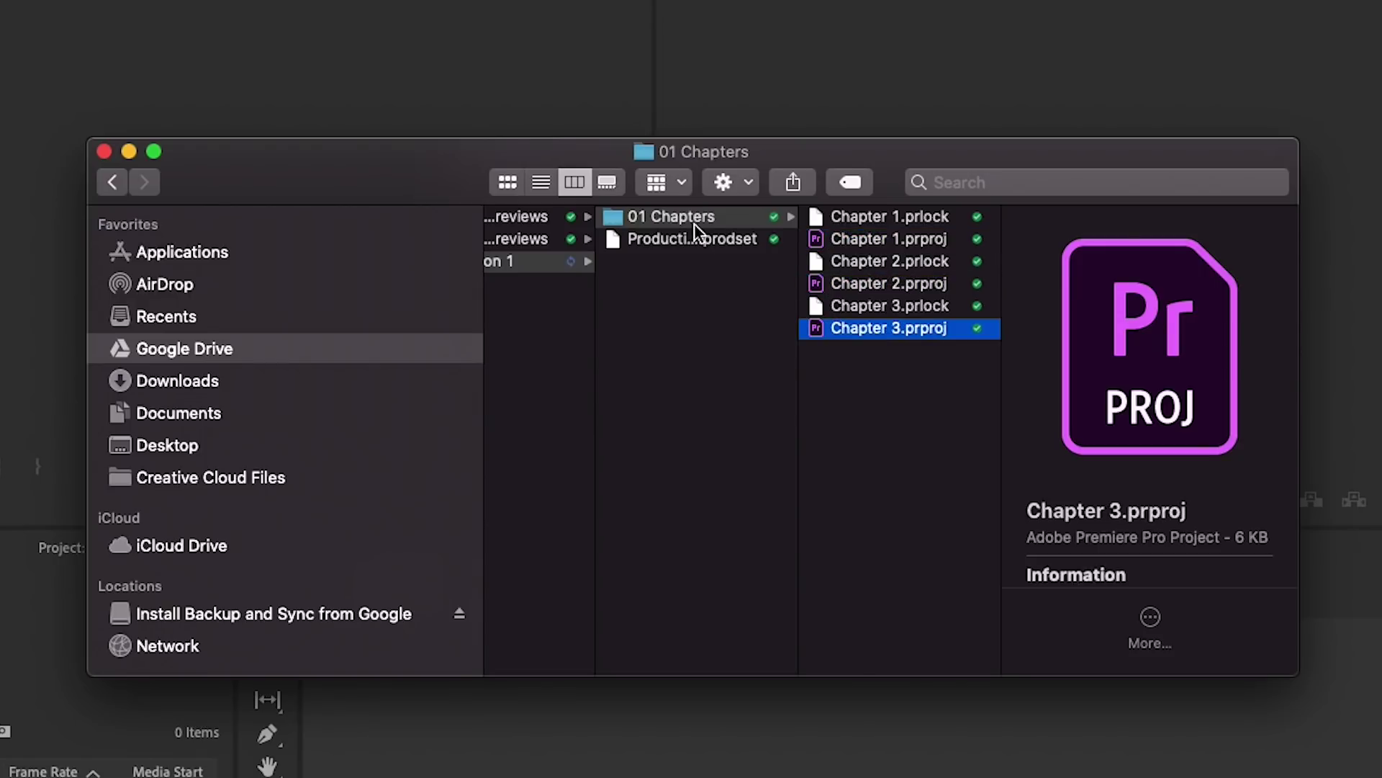
{"action": "left_click", "coordinate": [694, 242]}
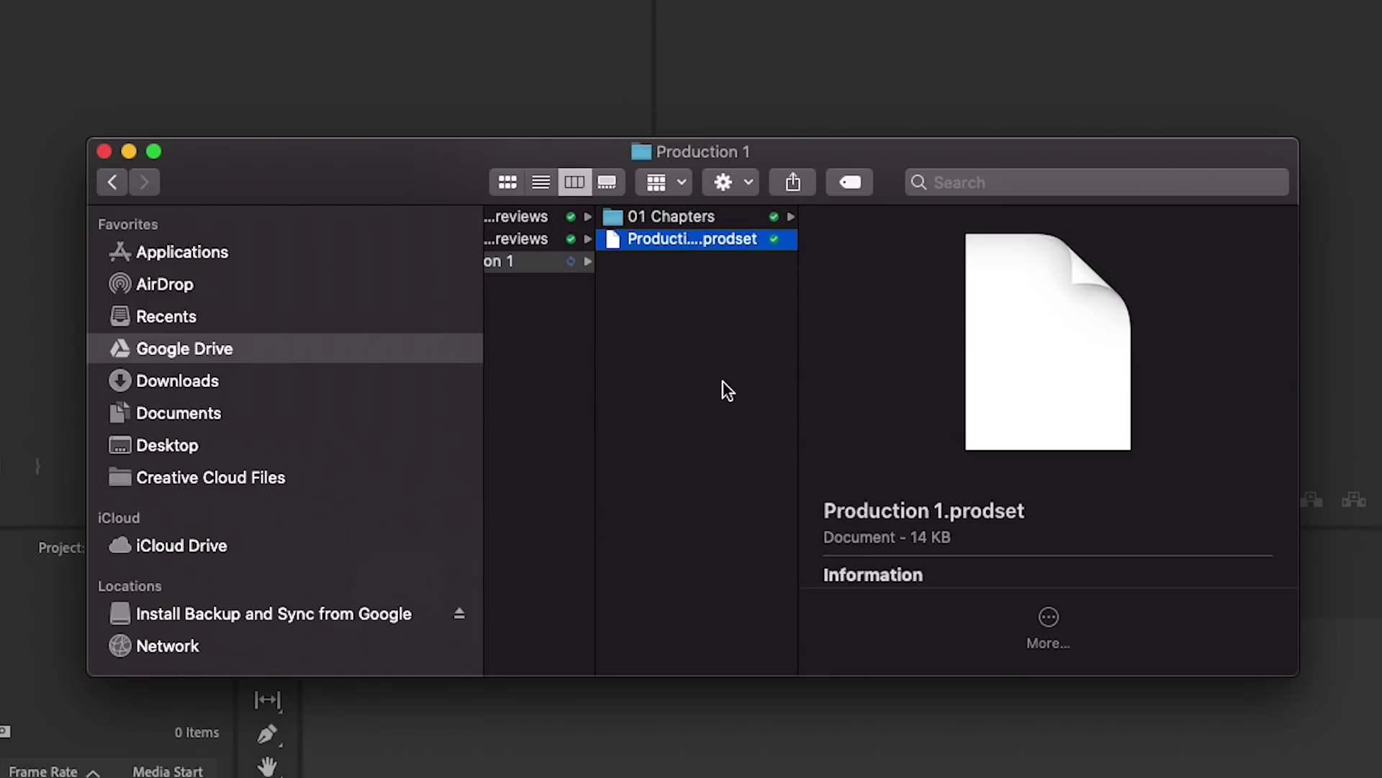
Open the Adobe Premiere Pro Video Previews folder
{"action": "scroll", "coordinate": [727, 389], "scroll_direction": "left", "scroll_amount": 3}
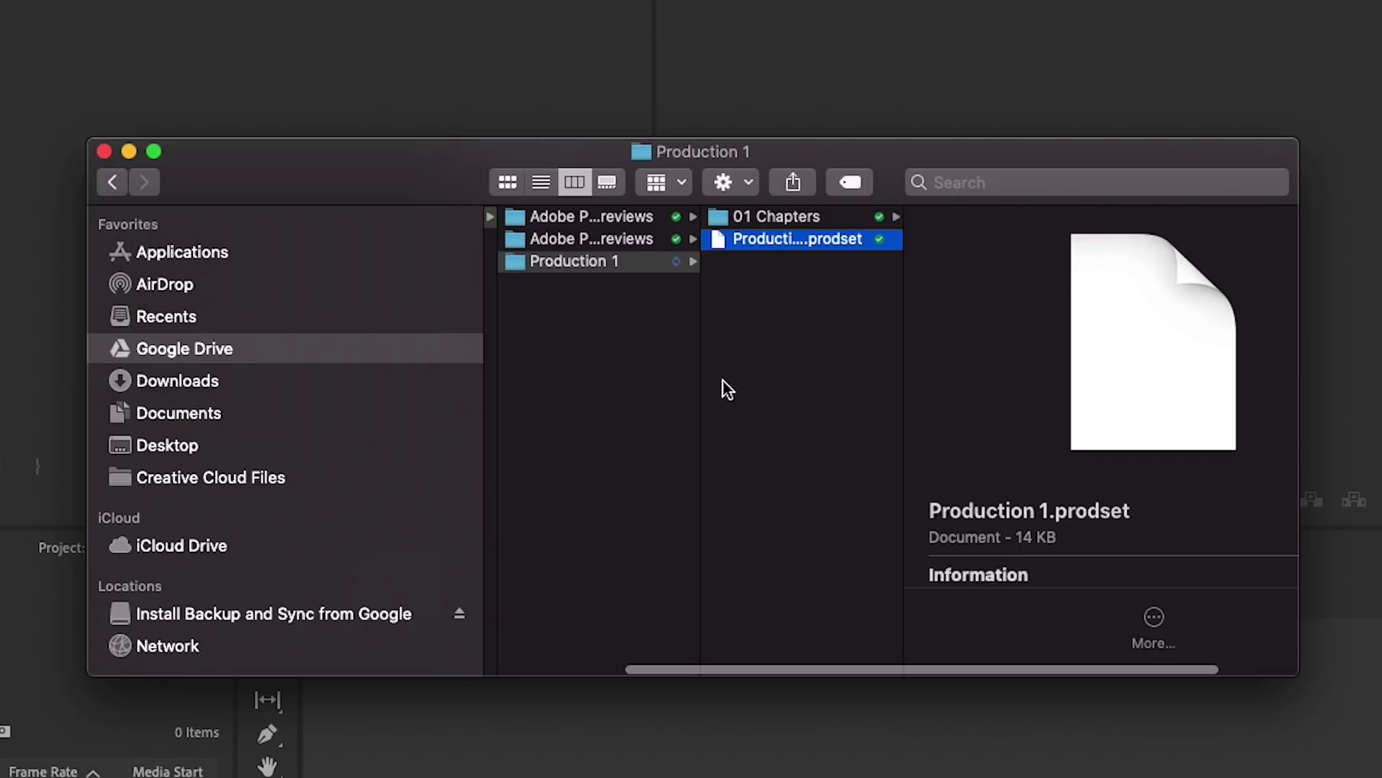
{"action": "left_click", "coordinate": [608, 217]}
{"action": "left_click", "coordinate": [611, 238]}
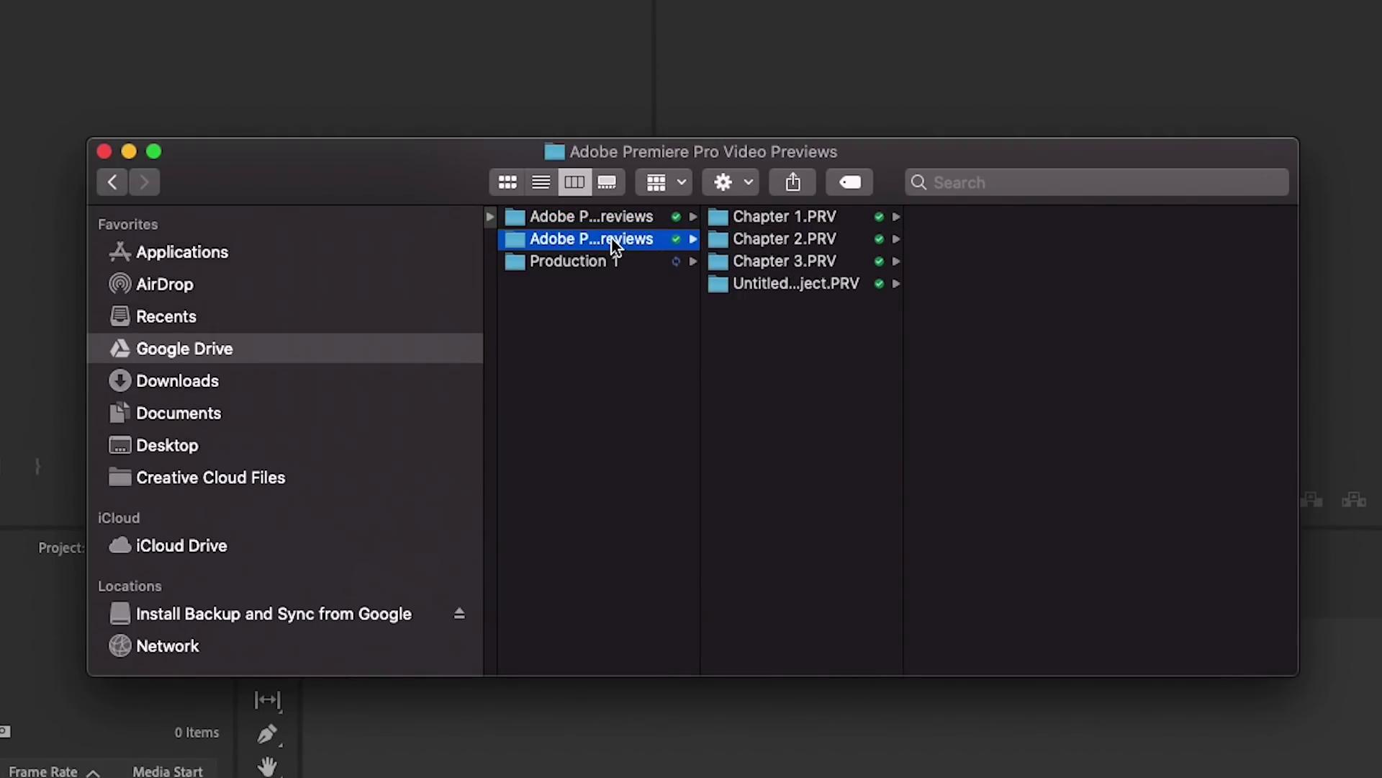
Close Finder and, with 01 Chapters selected, choose Add Project To Production
{"action": "left_click", "coordinate": [105, 152]}
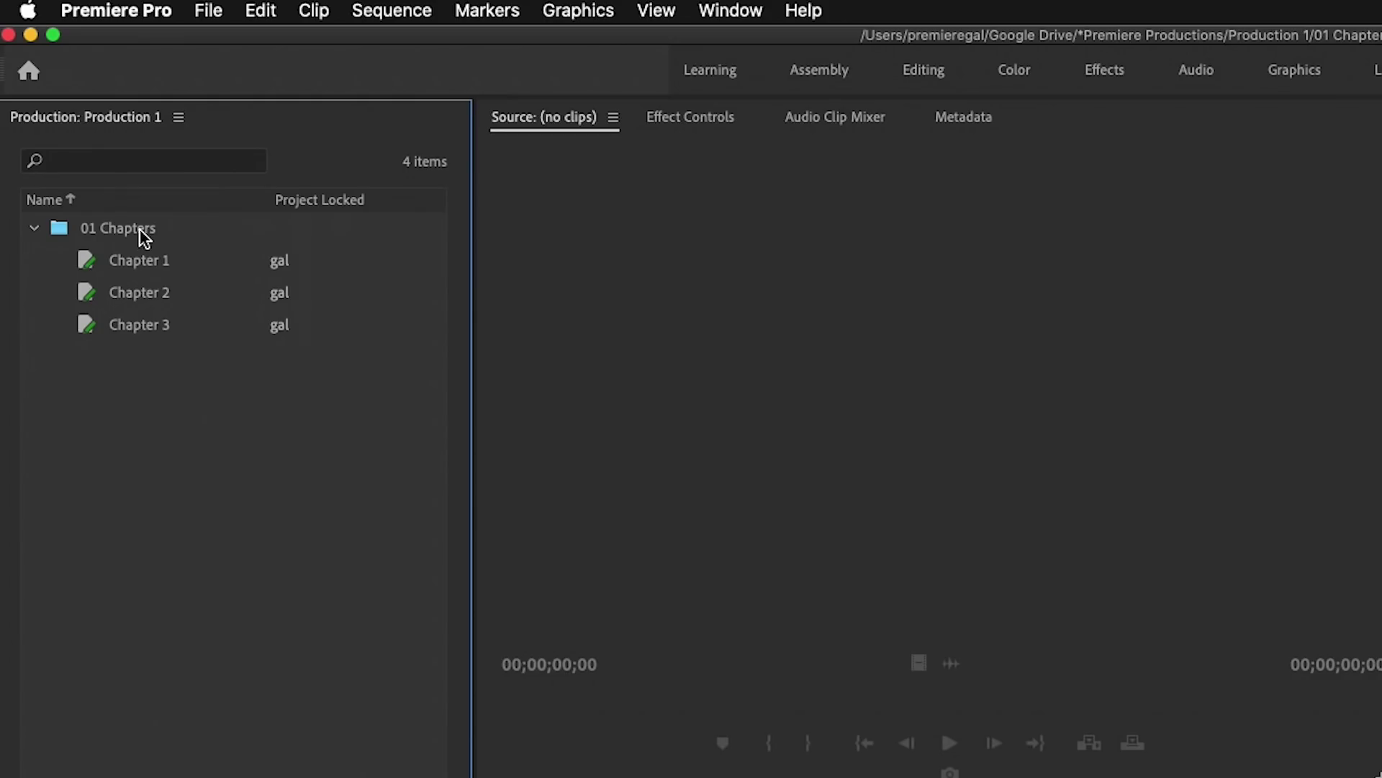
{"action": "left_click", "coordinate": [140, 231]}
{"action": "left_click", "coordinate": [179, 118]}
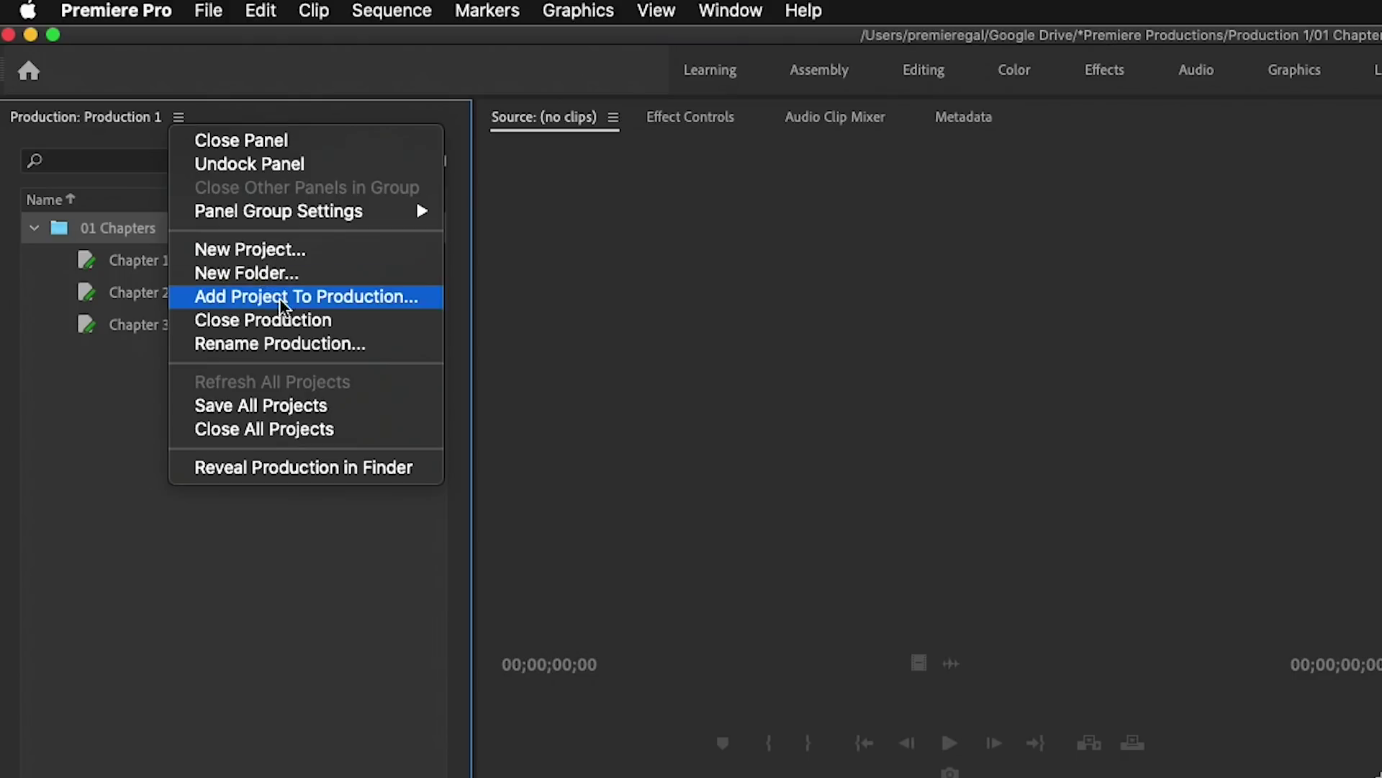
{"action": "left_click", "coordinate": [387, 309]}
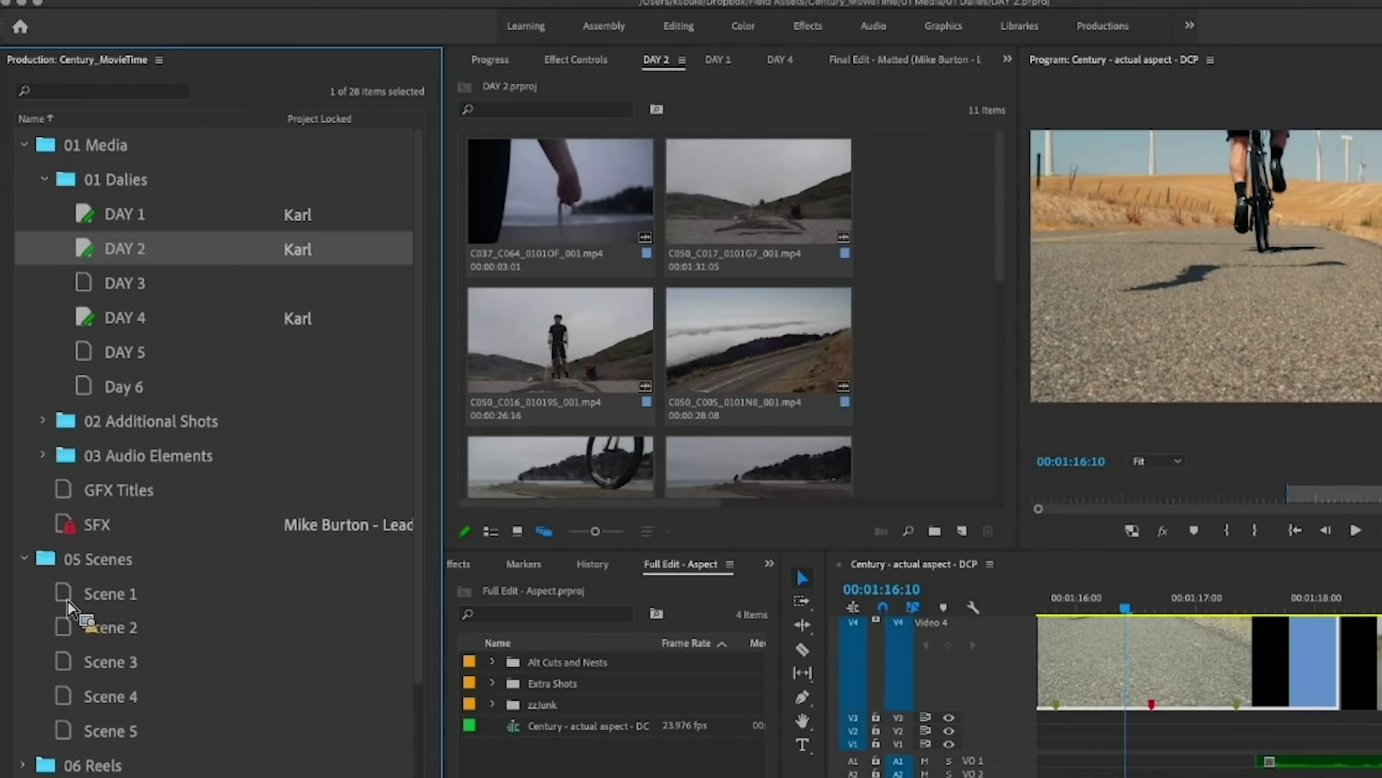
Open the Scene 1 project and sequence, then reveal a timeline clip in its source project
{"action": "double_click", "coordinate": [68, 602]}
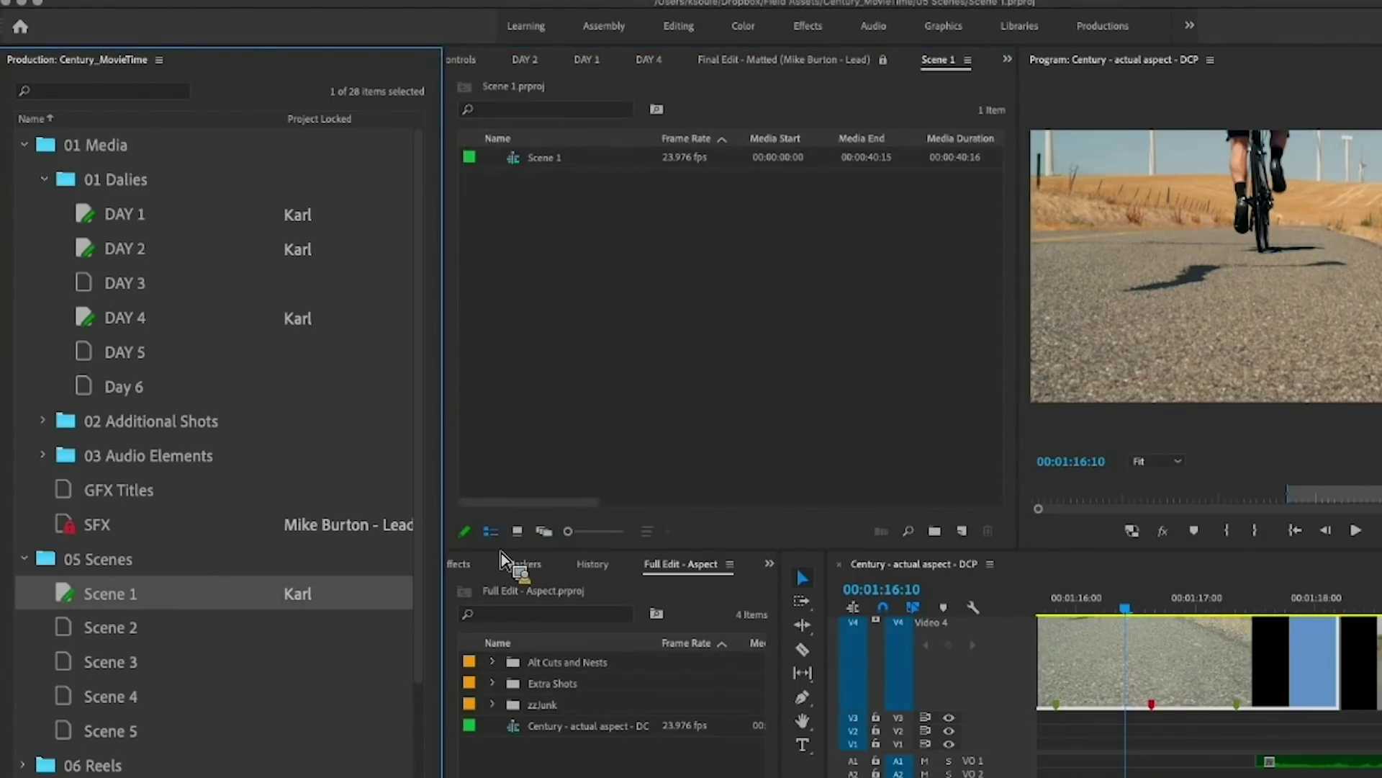
{"action": "double_click", "coordinate": [524, 160]}
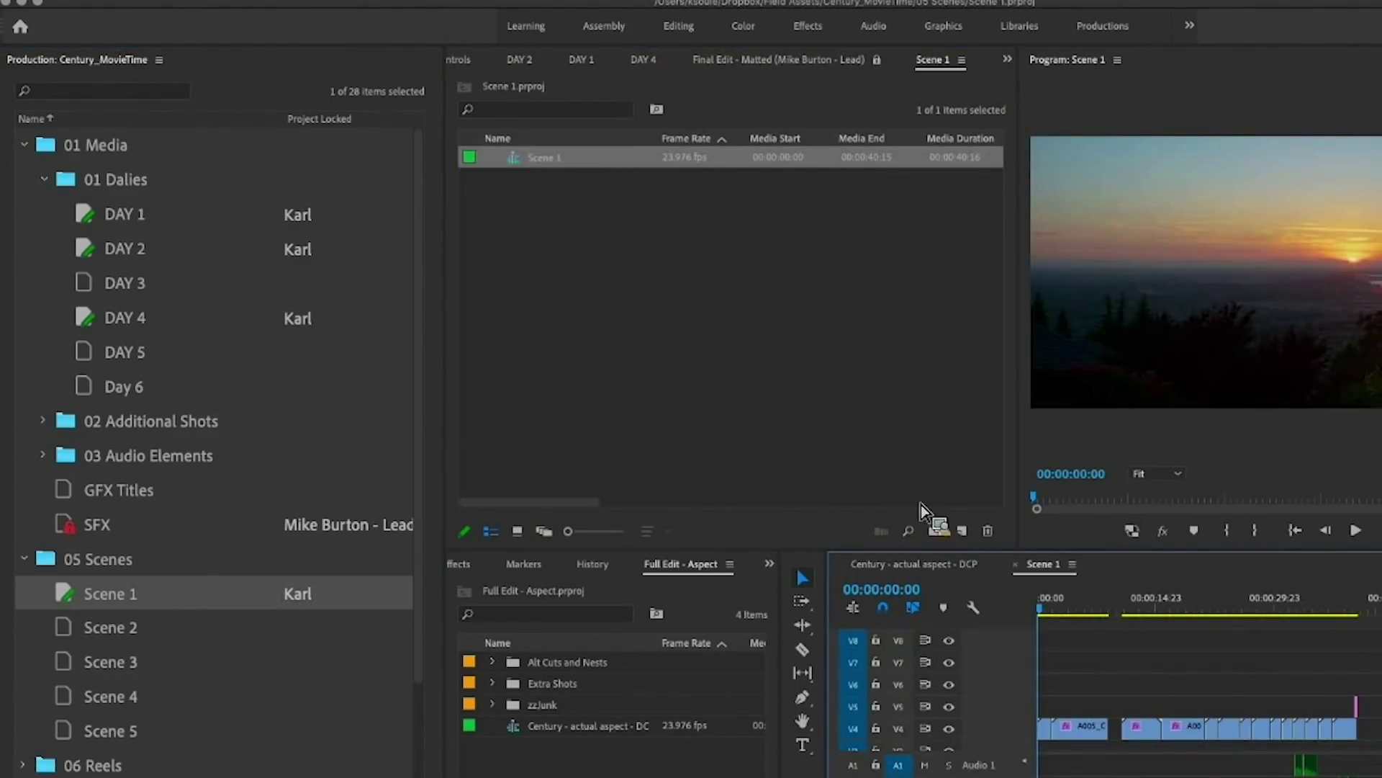
{"action": "left_click_drag", "start_coordinate": [1106, 608], "coordinate": [1253, 586]}
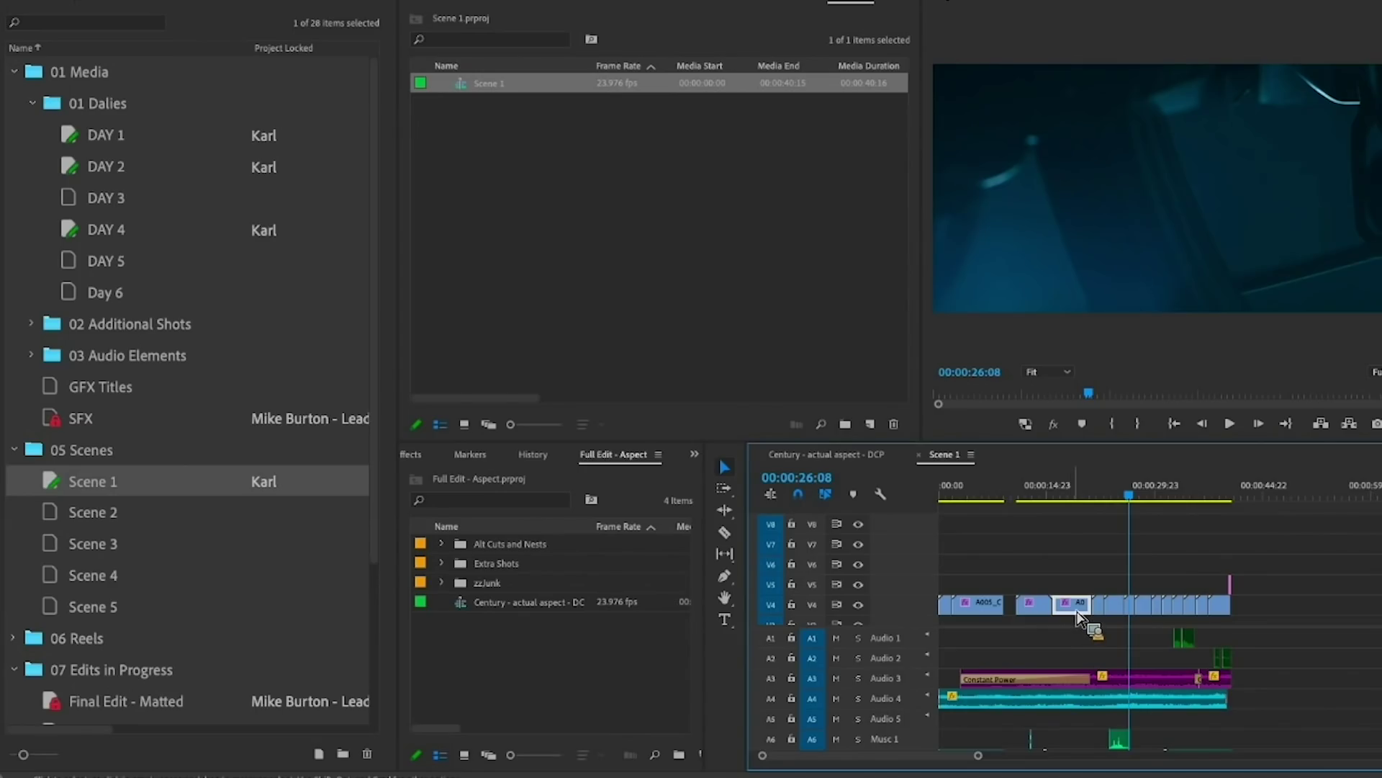
{"action": "right_click", "coordinate": [1078, 617]}
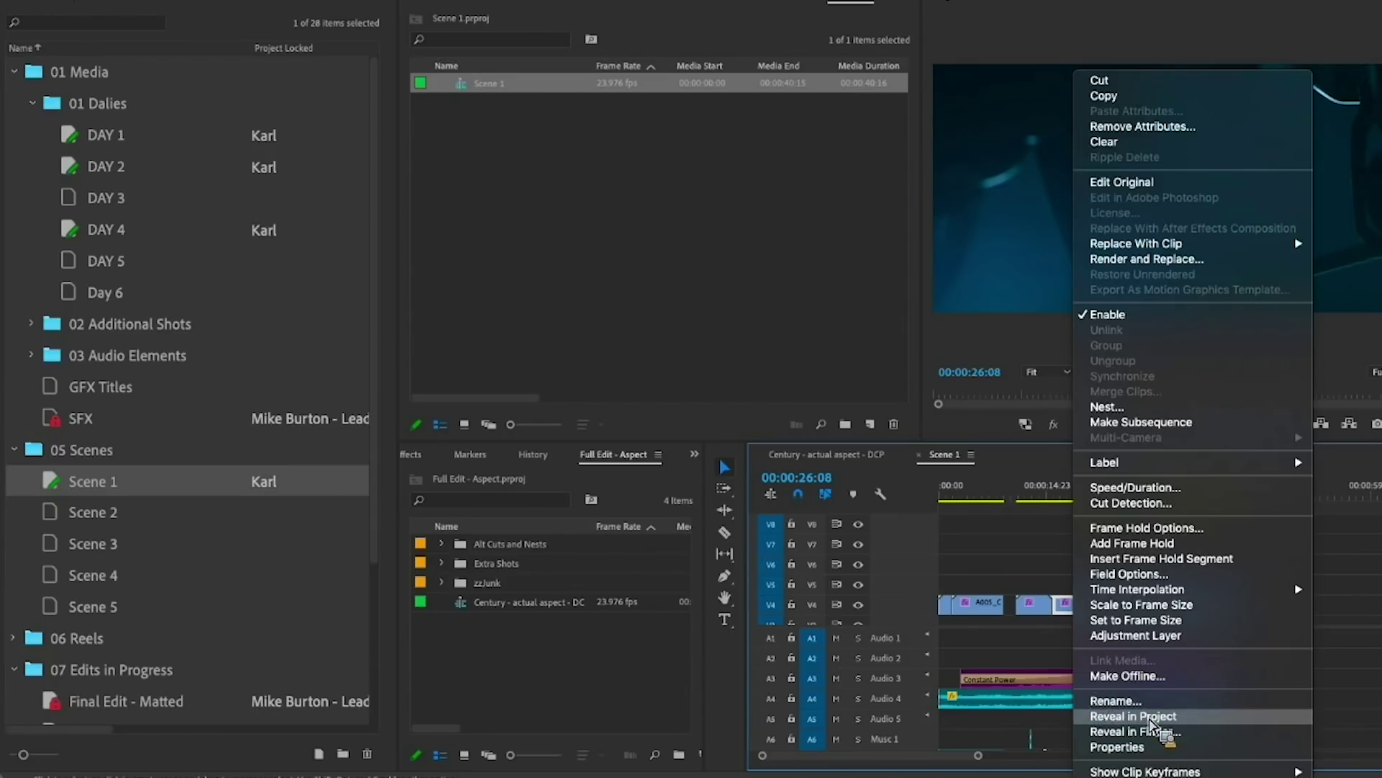
{"action": "left_click", "coordinate": [1151, 717]}
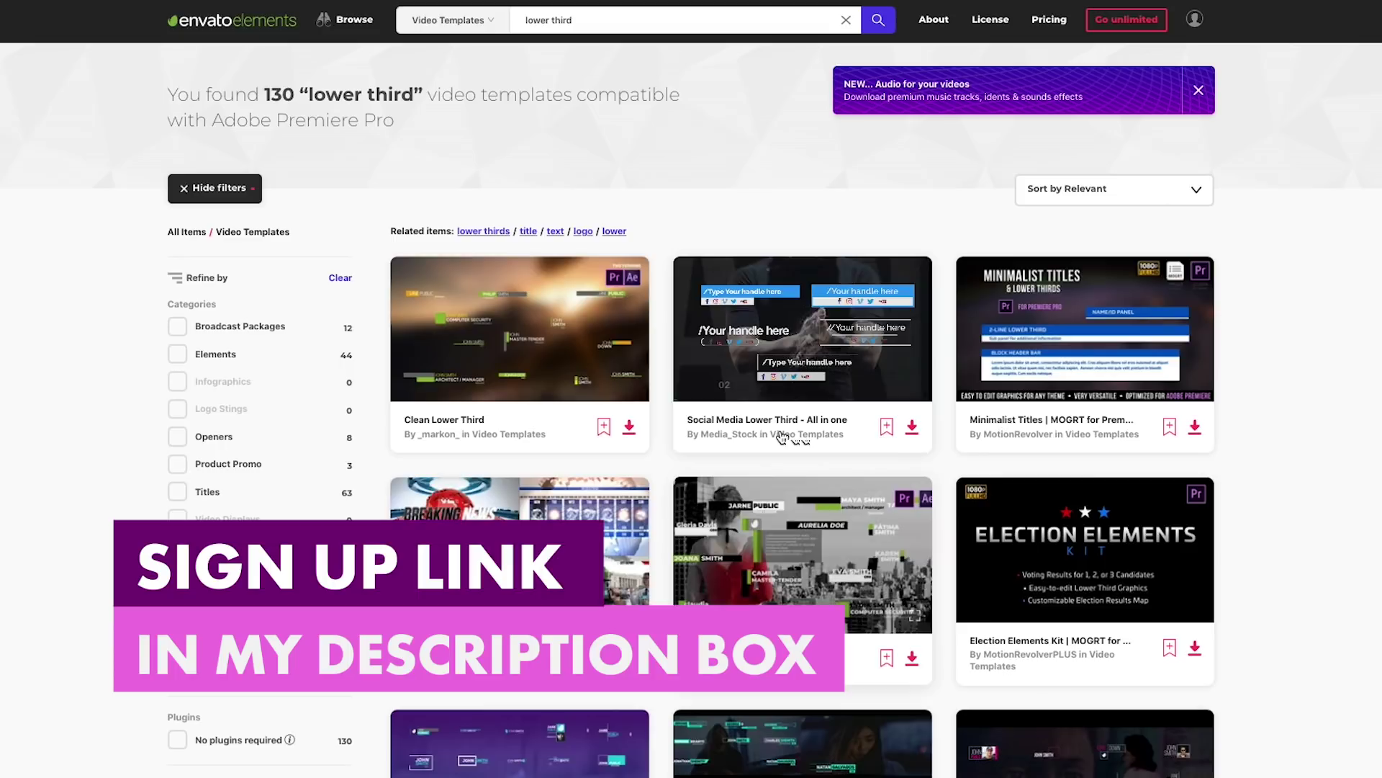
Switch the Envato Elements search category to Music and browse the results
{"action": "mouse_move", "coordinate": [794, 603]}
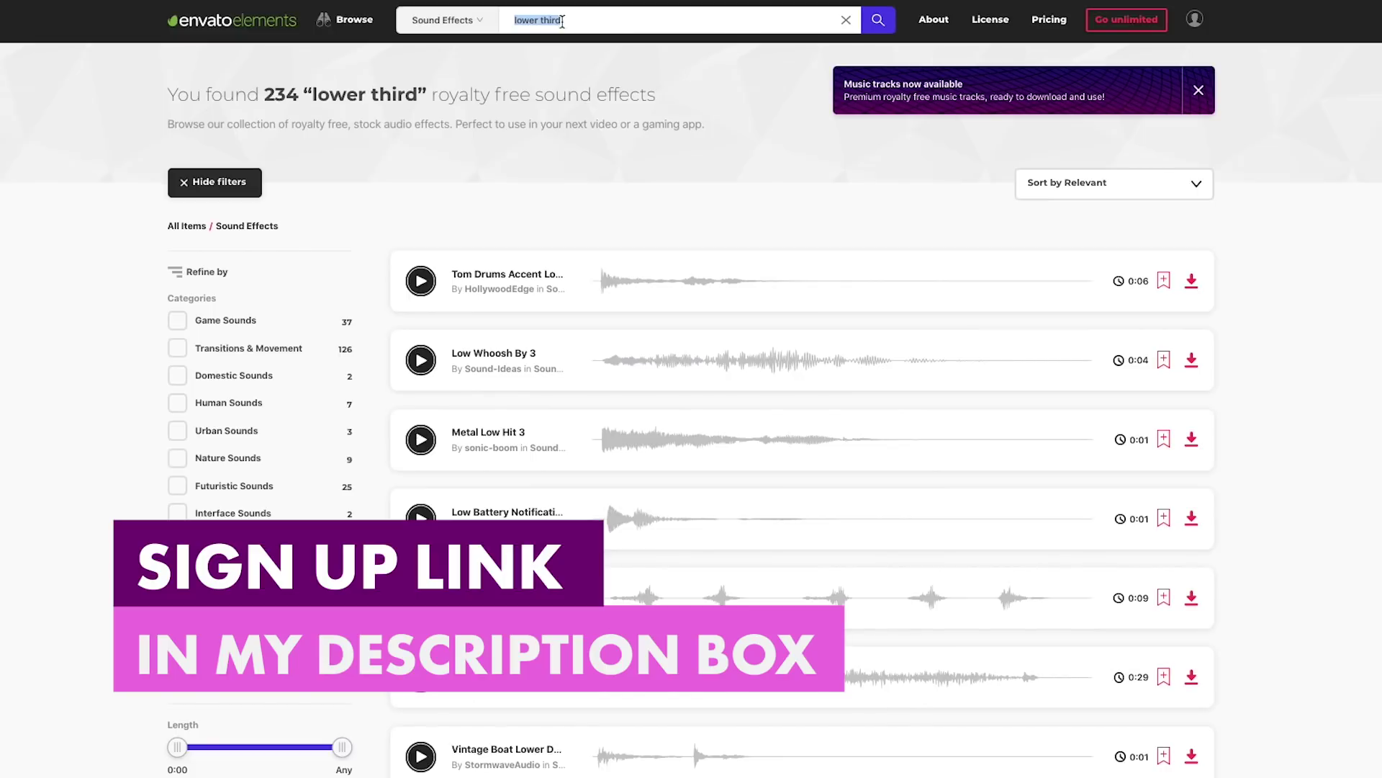
{"action": "left_click", "coordinate": [446, 19]}
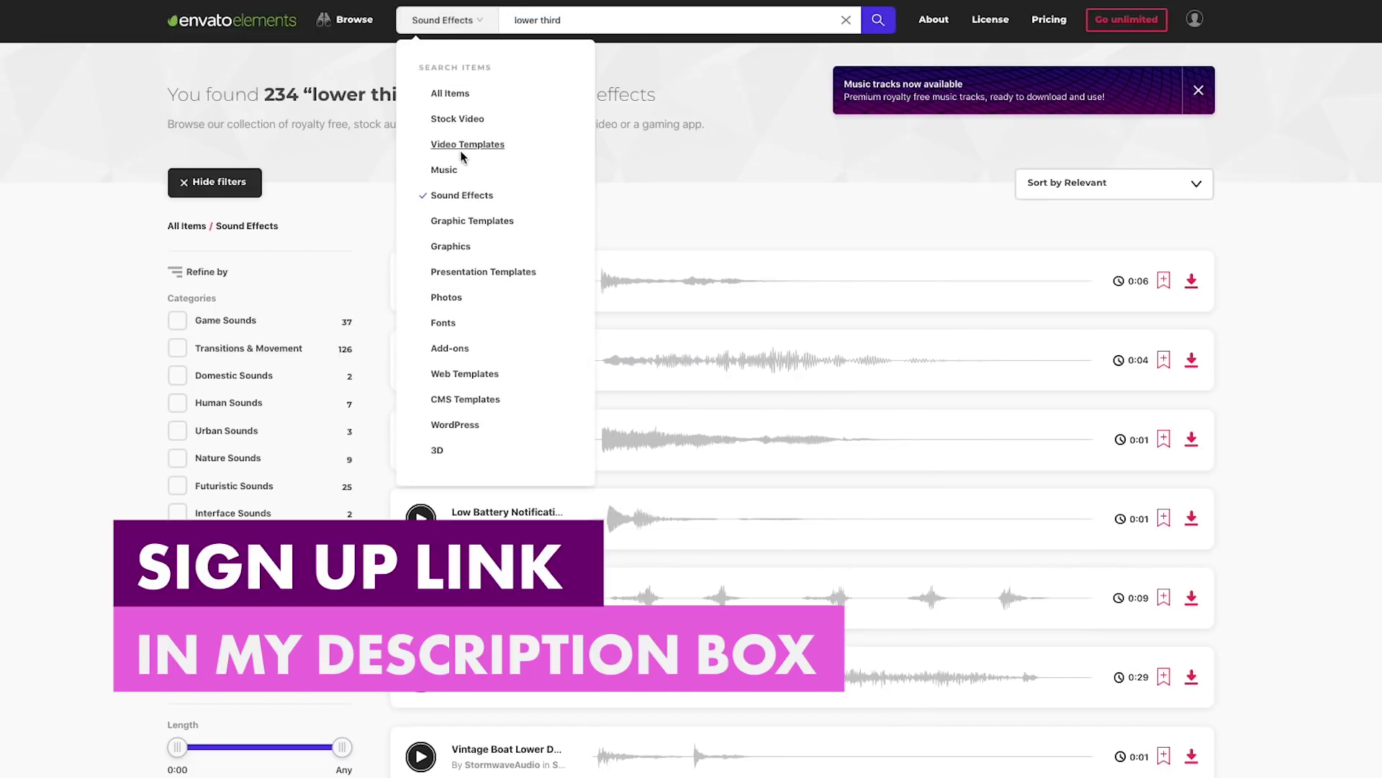
{"action": "left_click", "coordinate": [445, 169]}
{"action": "left_click", "coordinate": [878, 20]}
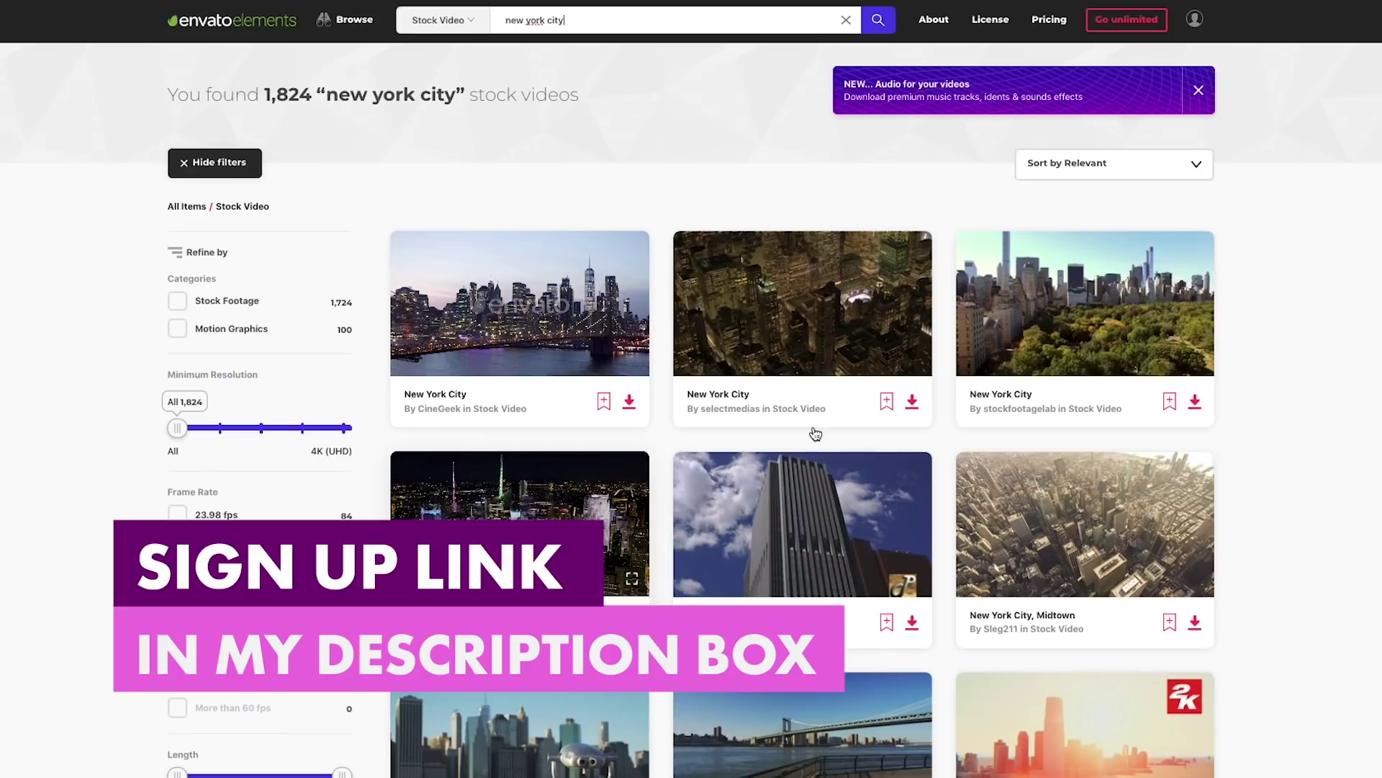
{"action": "mouse_move", "coordinate": [1080, 346]}
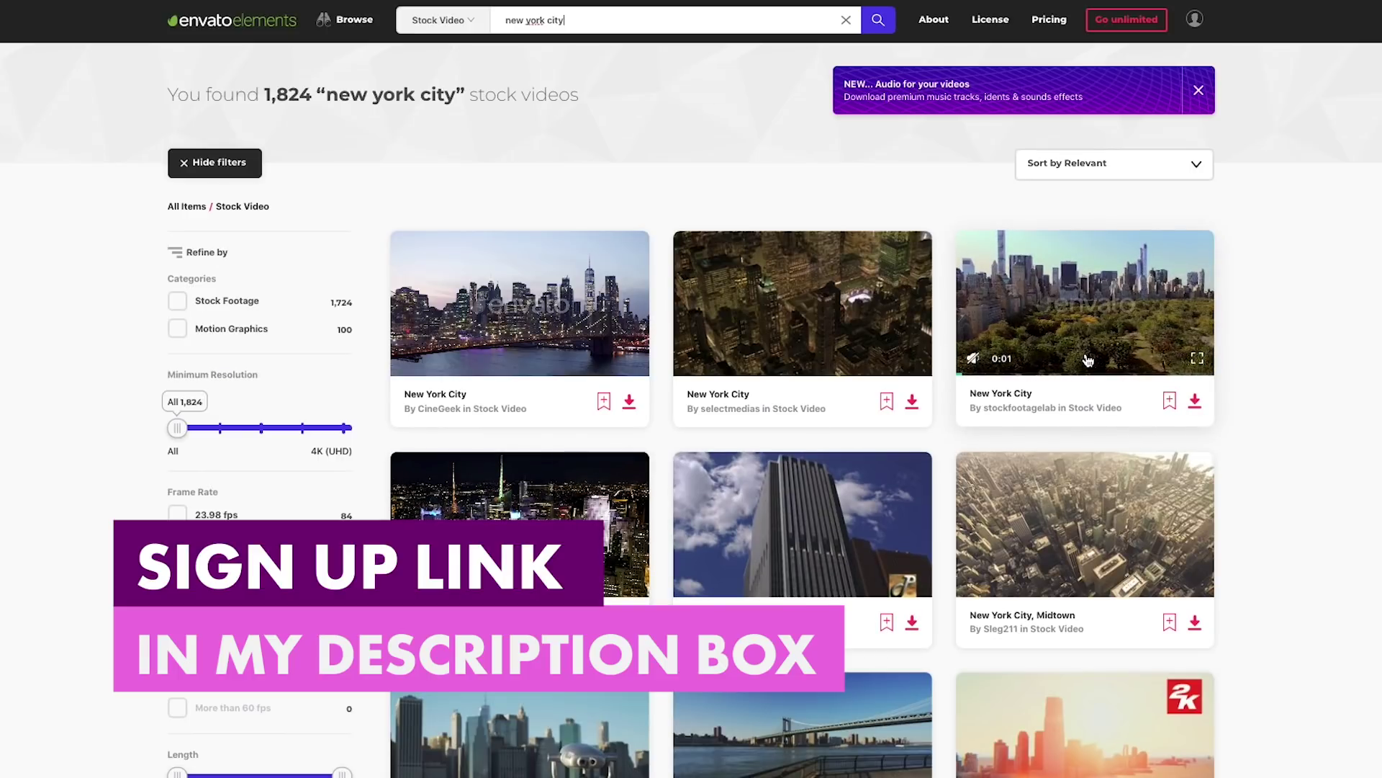
{"action": "mouse_move", "coordinate": [791, 353]}
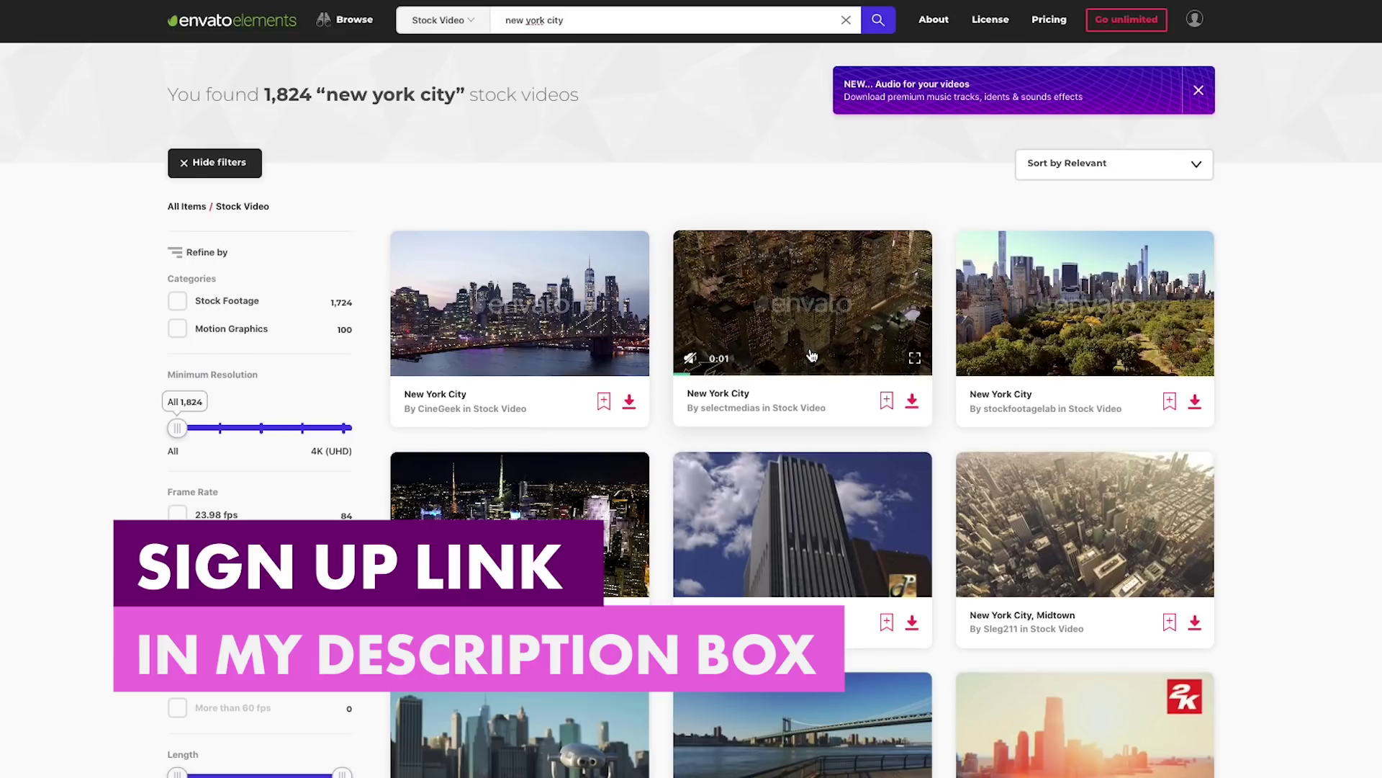
Search Video Templates for 'lower third' to list the 1,000 matching templates
{"action": "left_click", "coordinate": [441, 21]}
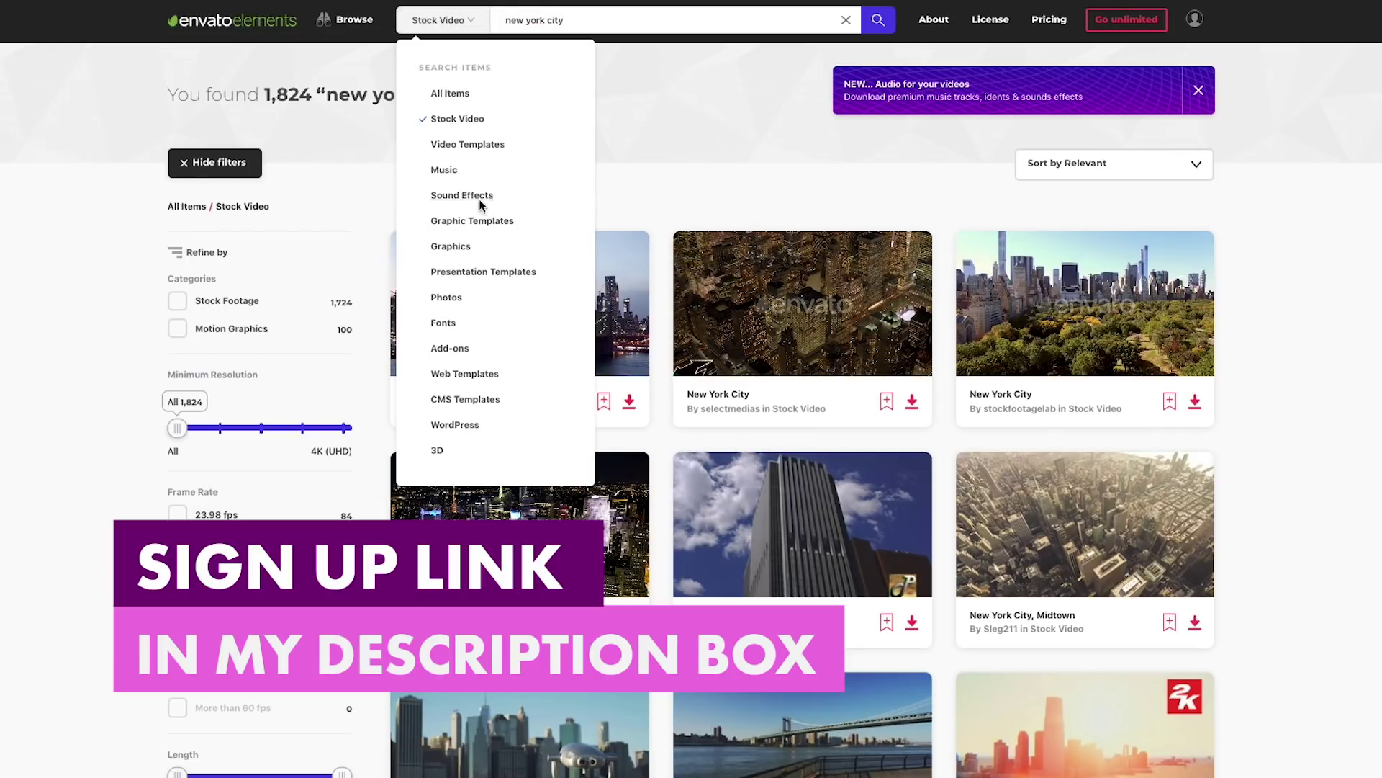
{"action": "left_click", "coordinate": [463, 144]}
{"action": "type", "text": "lower third"}
{"action": "key", "text": "Return"}
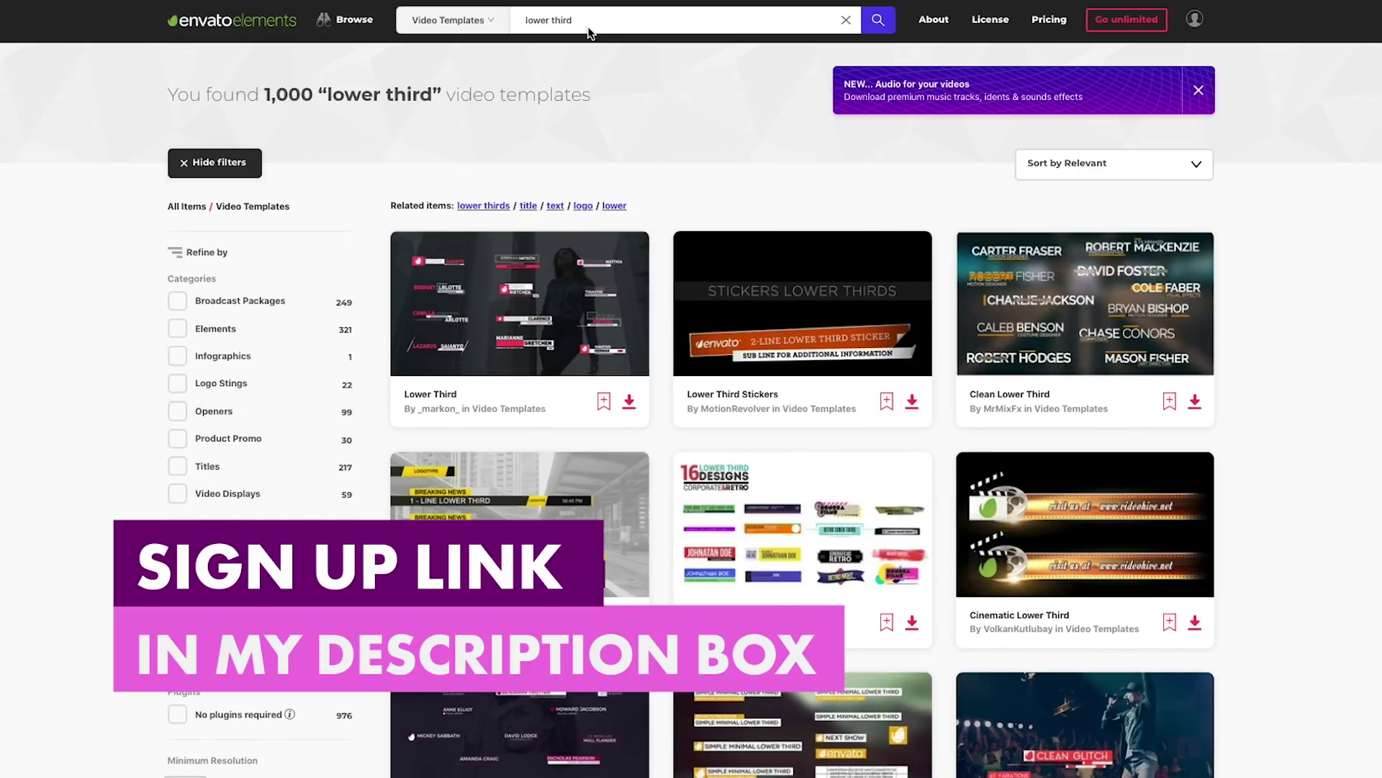
{"action": "mouse_move", "coordinate": [477, 335]}
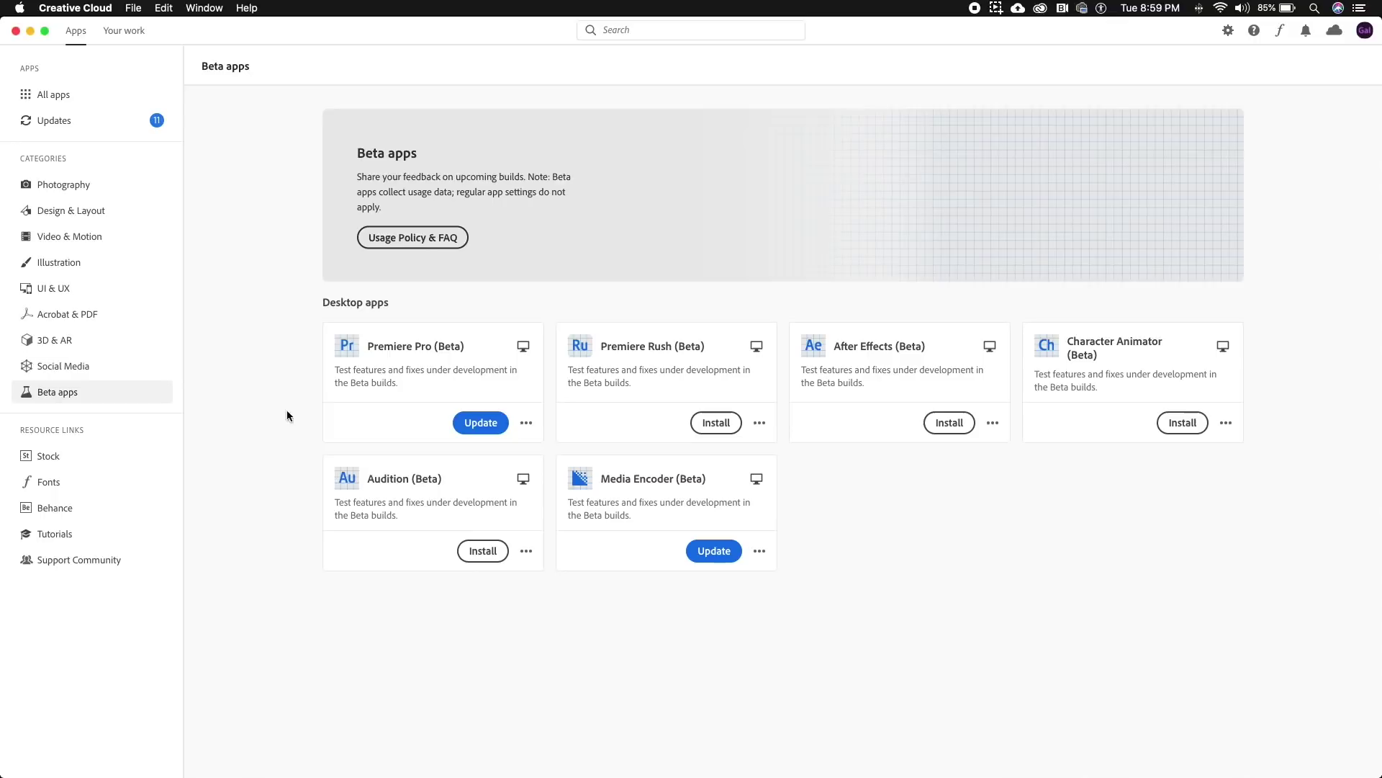
Start the Premiere Pro (Beta) update from the Creative Cloud Beta apps page
{"action": "left_click", "coordinate": [495, 425]}
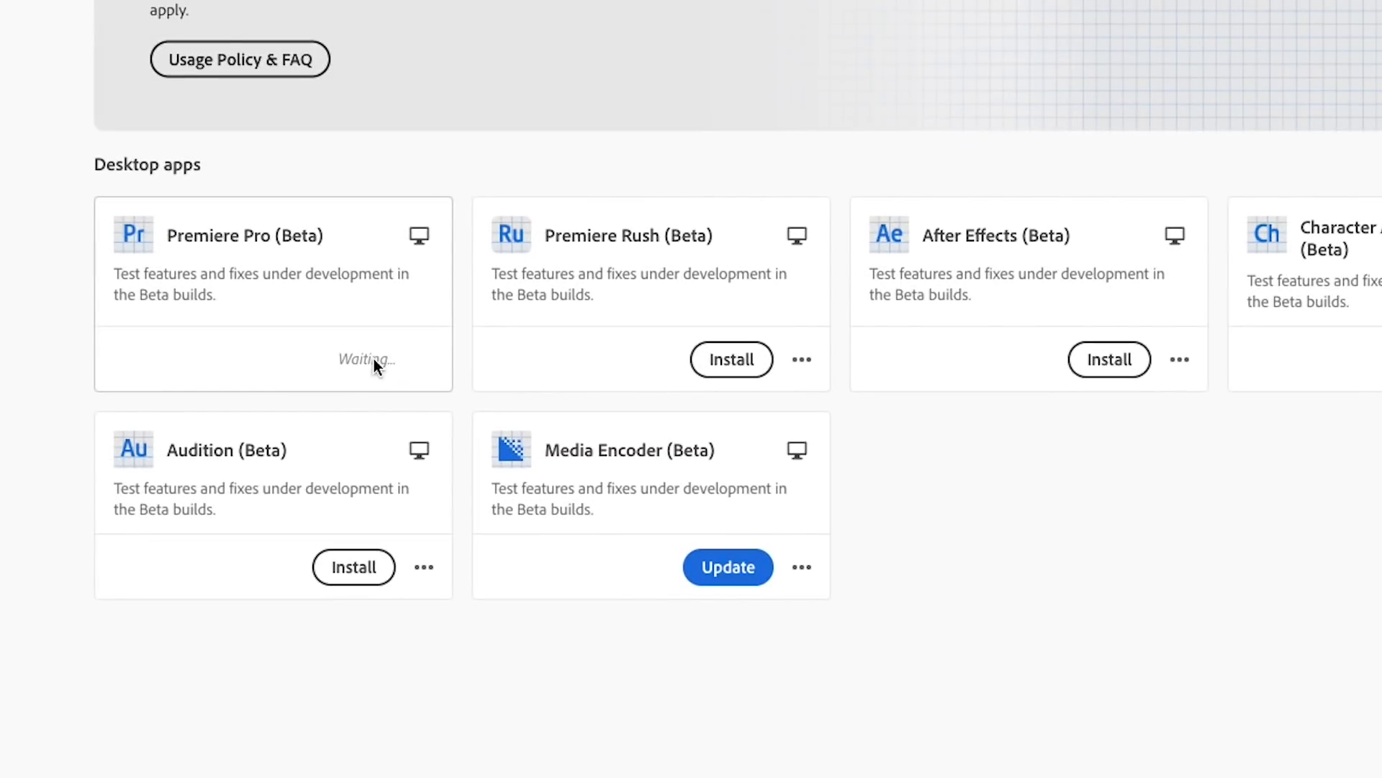